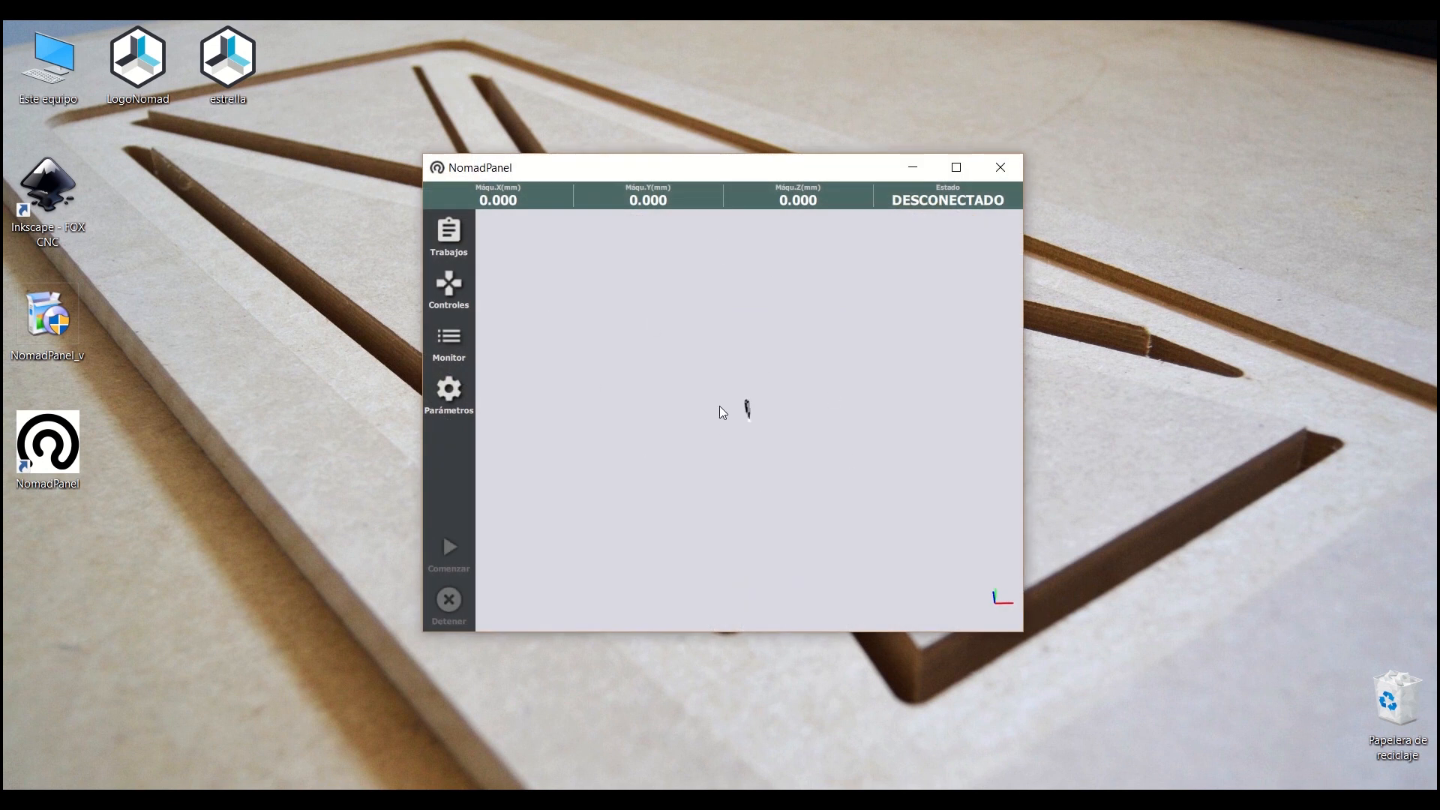
Maximize the window and examine the tool model in the 3D view from several angles, resetting the view in between.
left_click(957, 168)
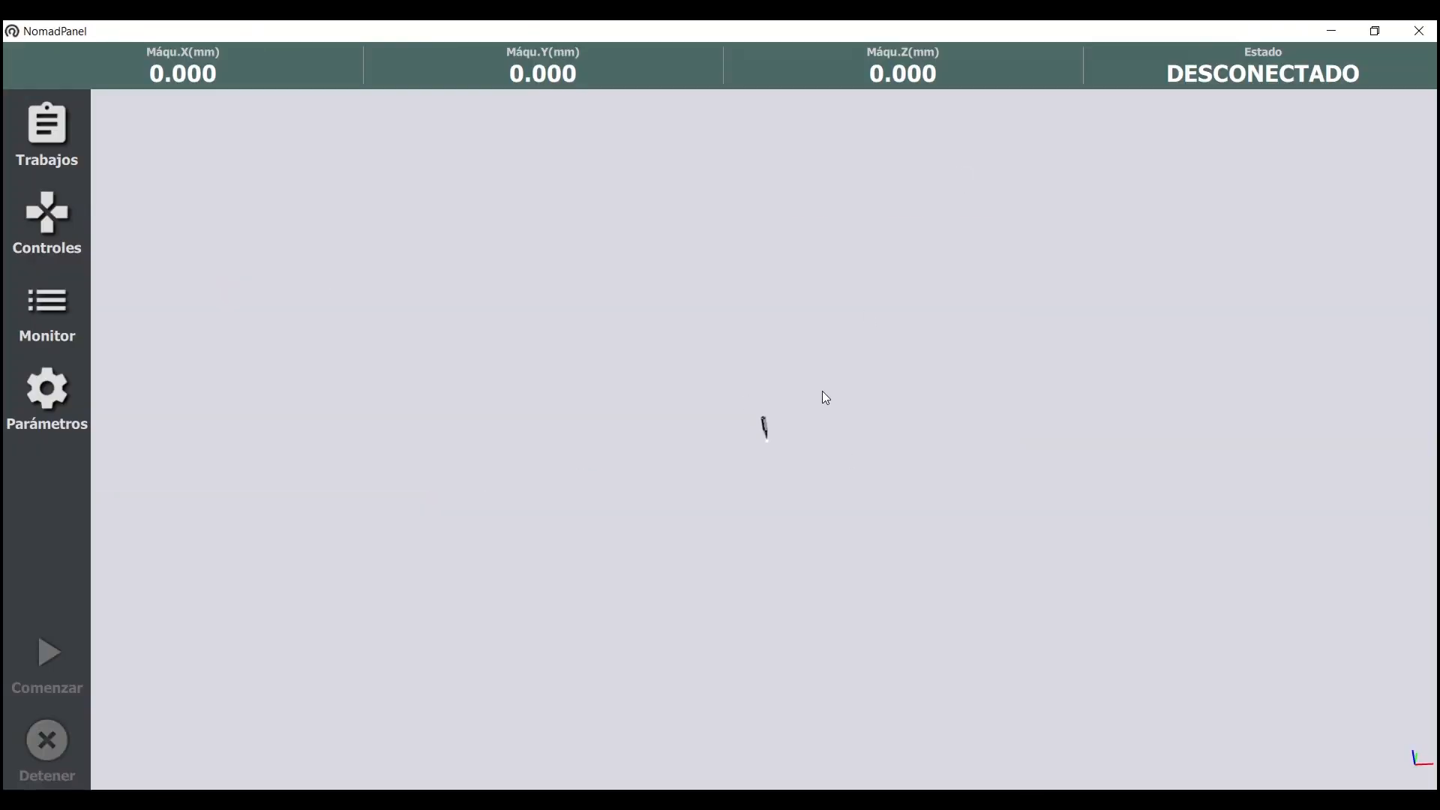
left_click_drag(674, 405, 687, 427)
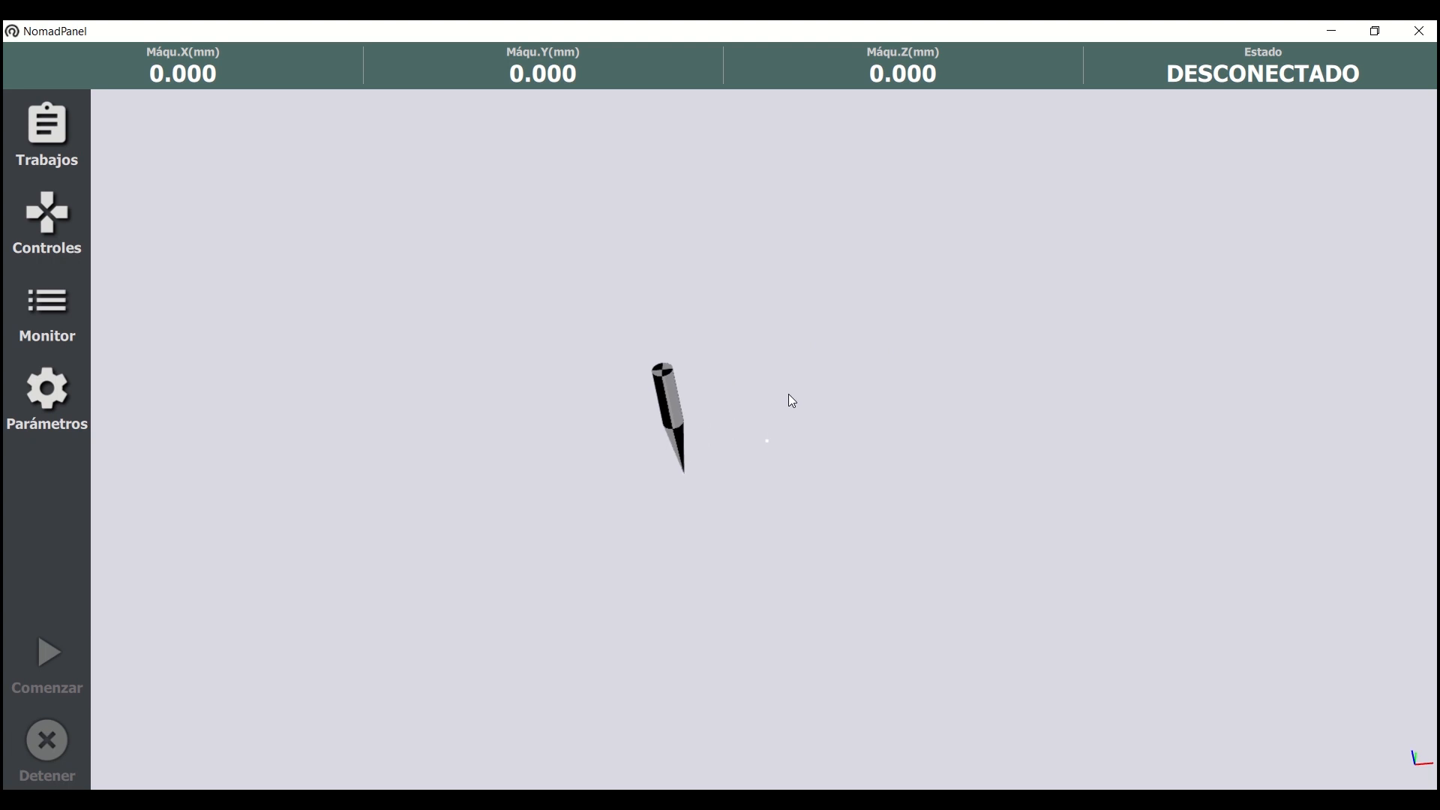
scroll(724, 366, "up", 4)
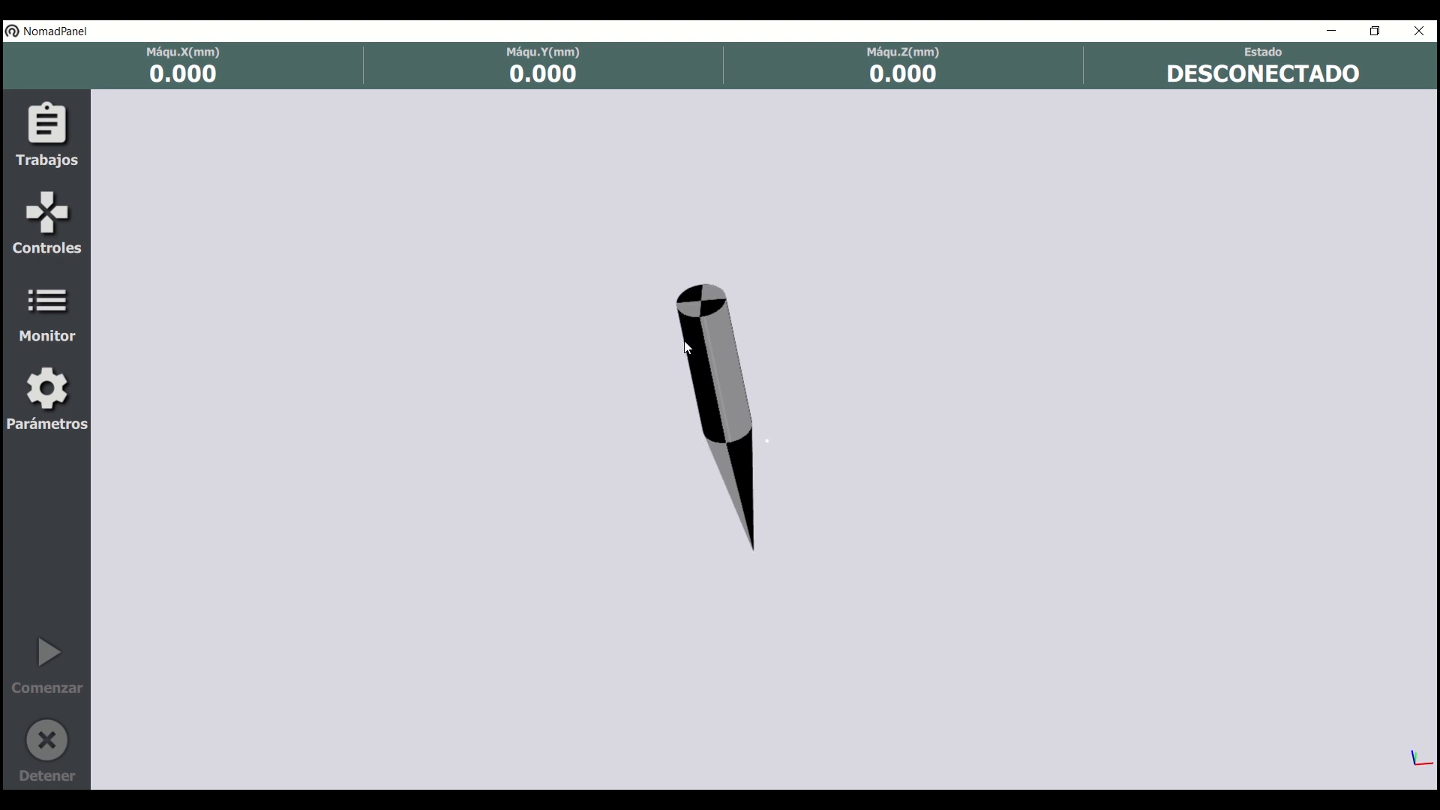
left_click_drag(721, 372, 838, 399)
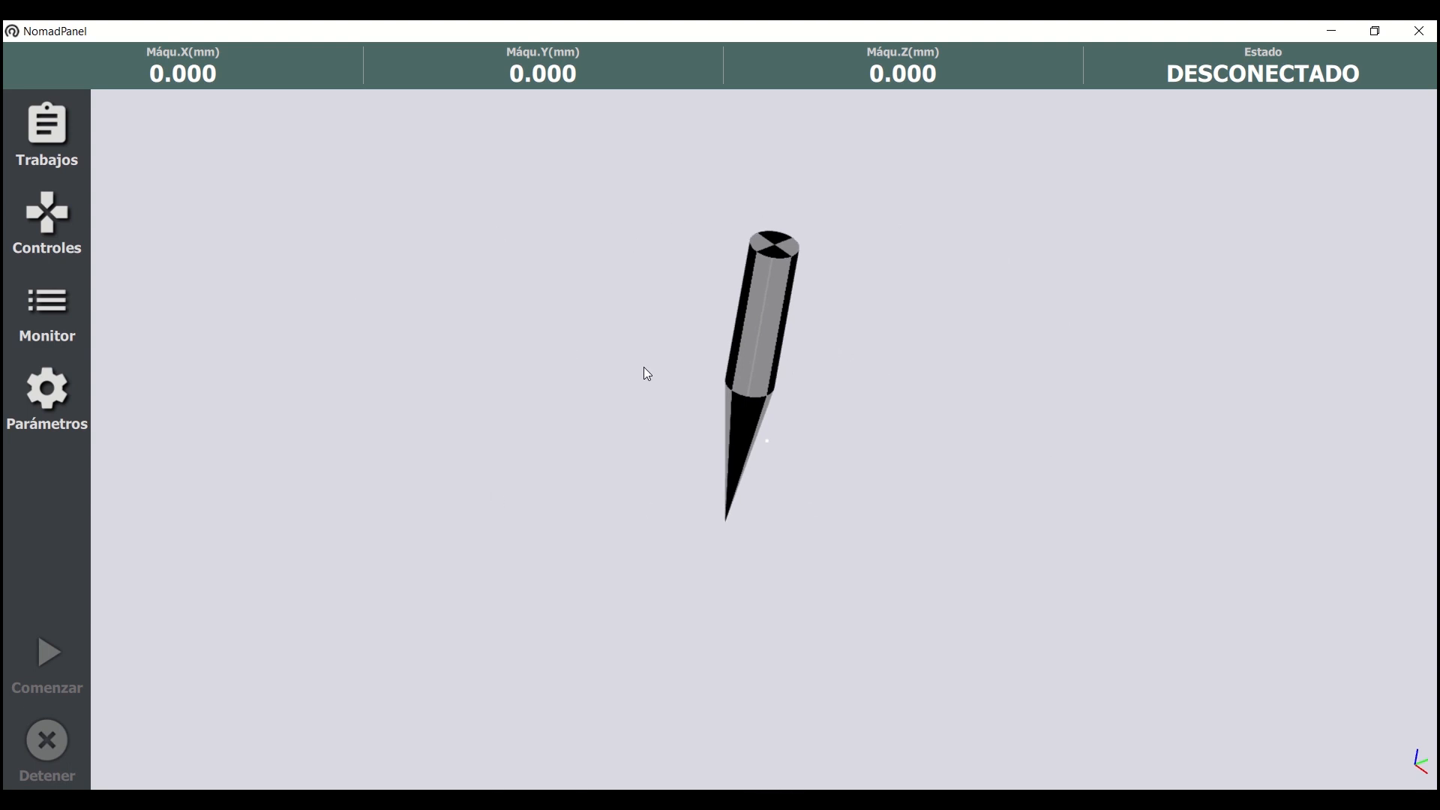
double_click(706, 384)
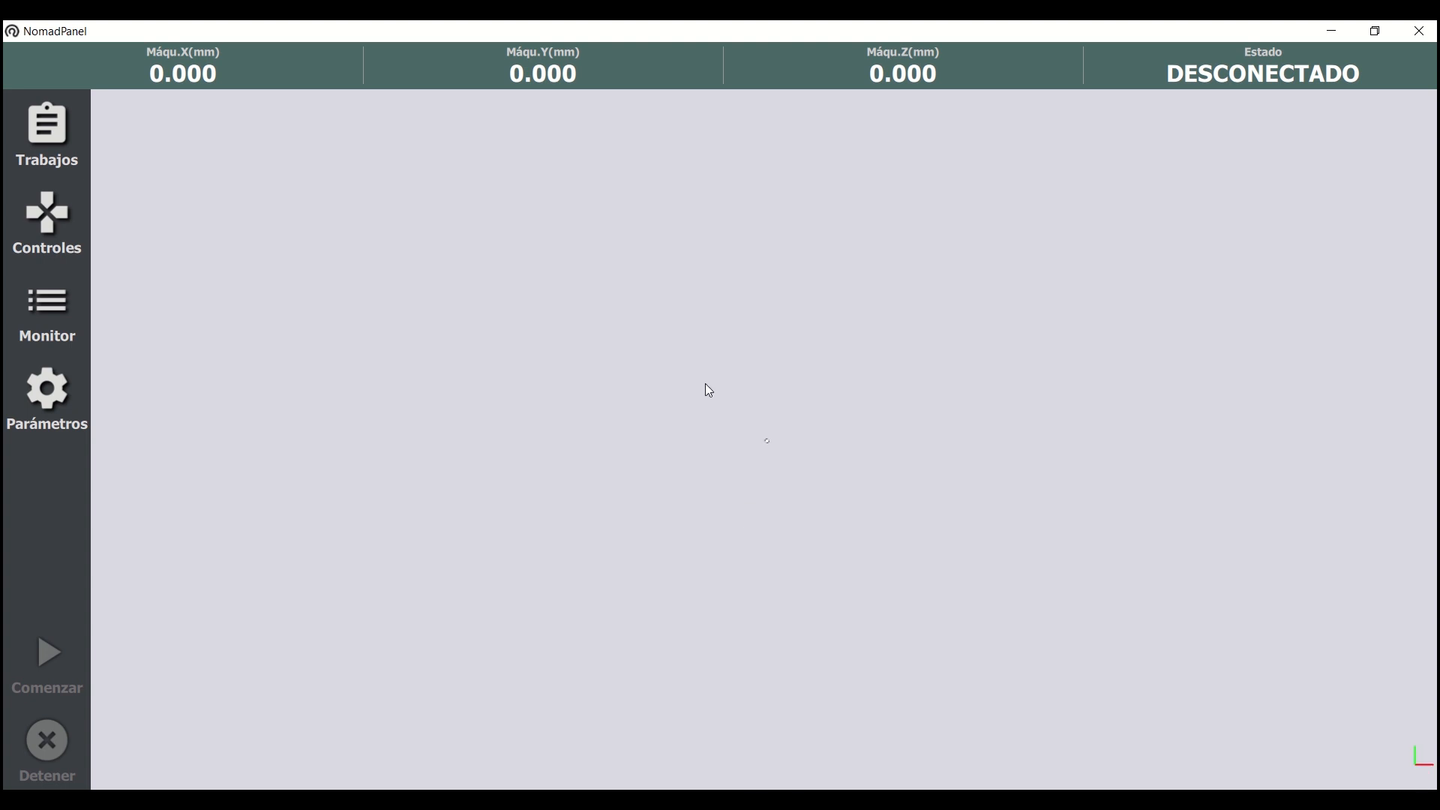
scroll(801, 438, "up", 6)
left_click_drag(803, 453, 807, 424)
scroll(806, 423, "up", 5)
double_click(780, 387)
scroll(818, 436, "up", 4)
left_click_drag(812, 433, 791, 400)
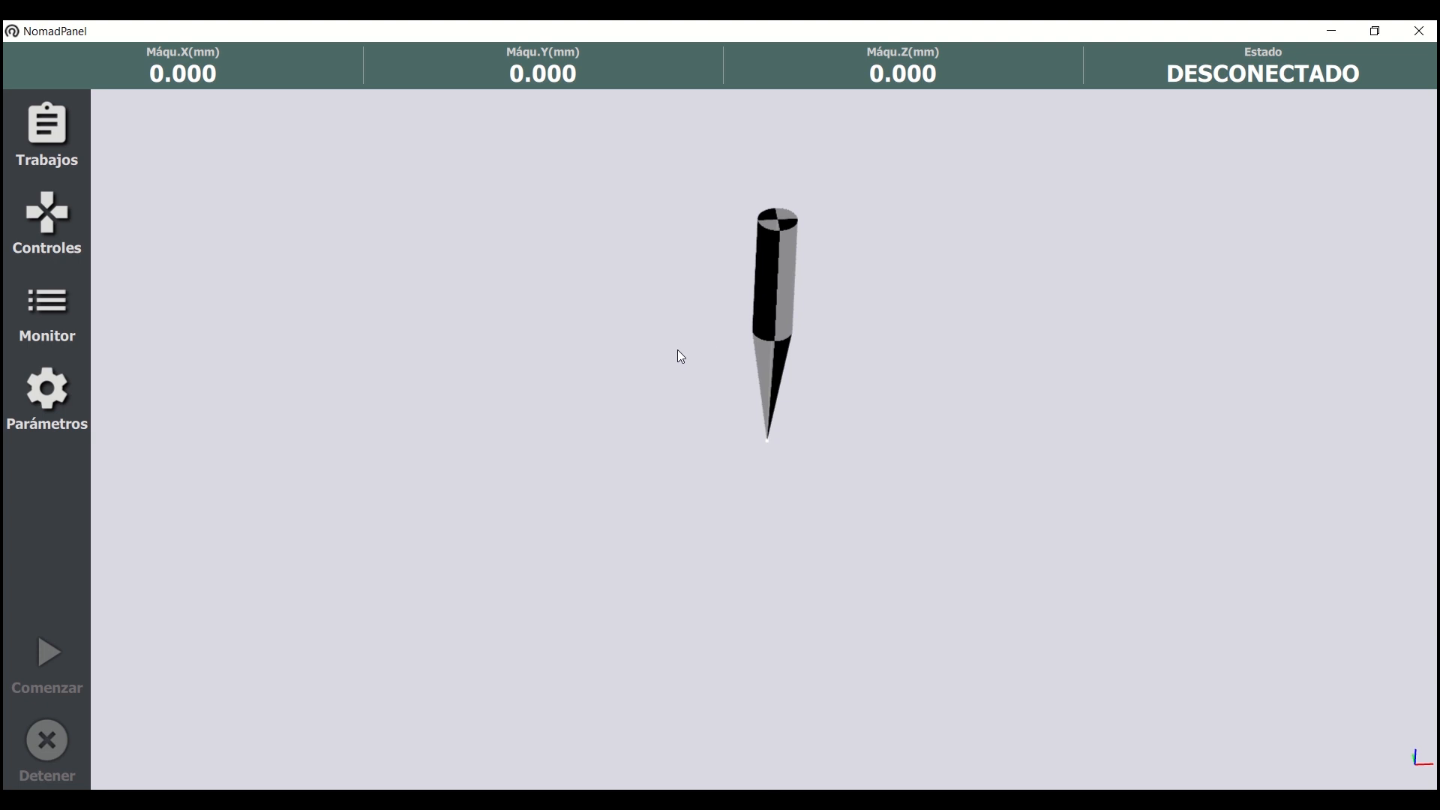
Connect to the CNC machine through serial port COM5.
left_click(59, 405)
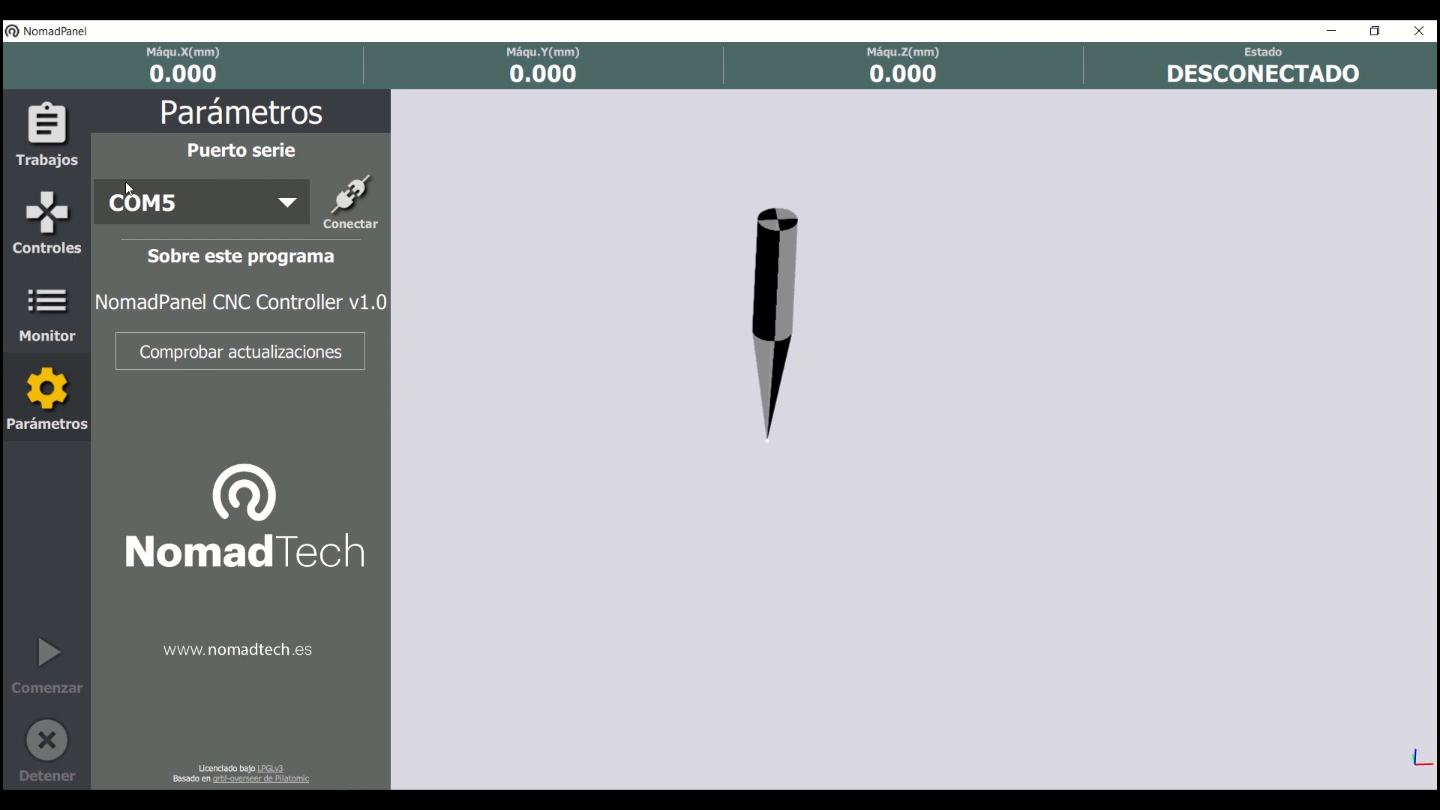
left_click(235, 205)
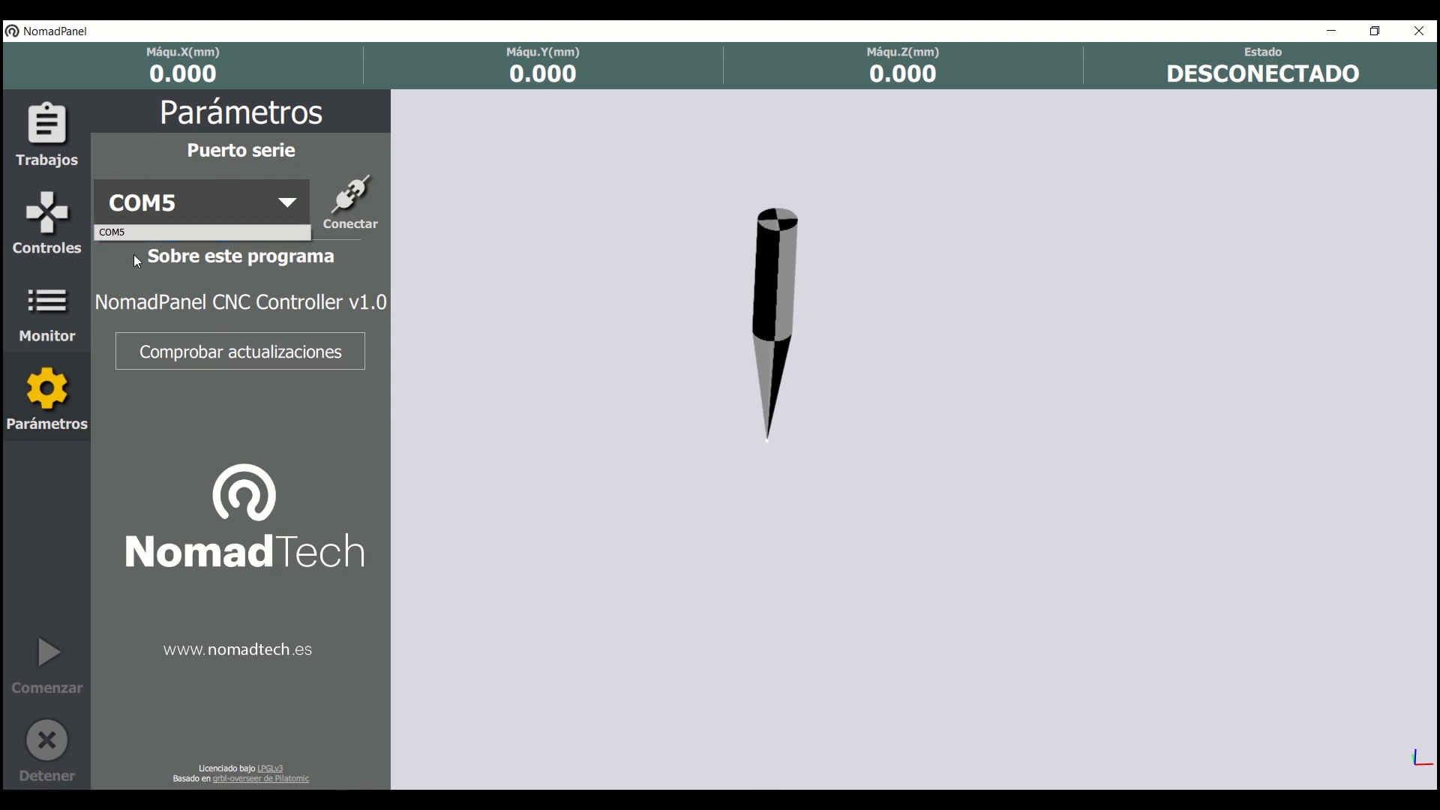
left_click(134, 232)
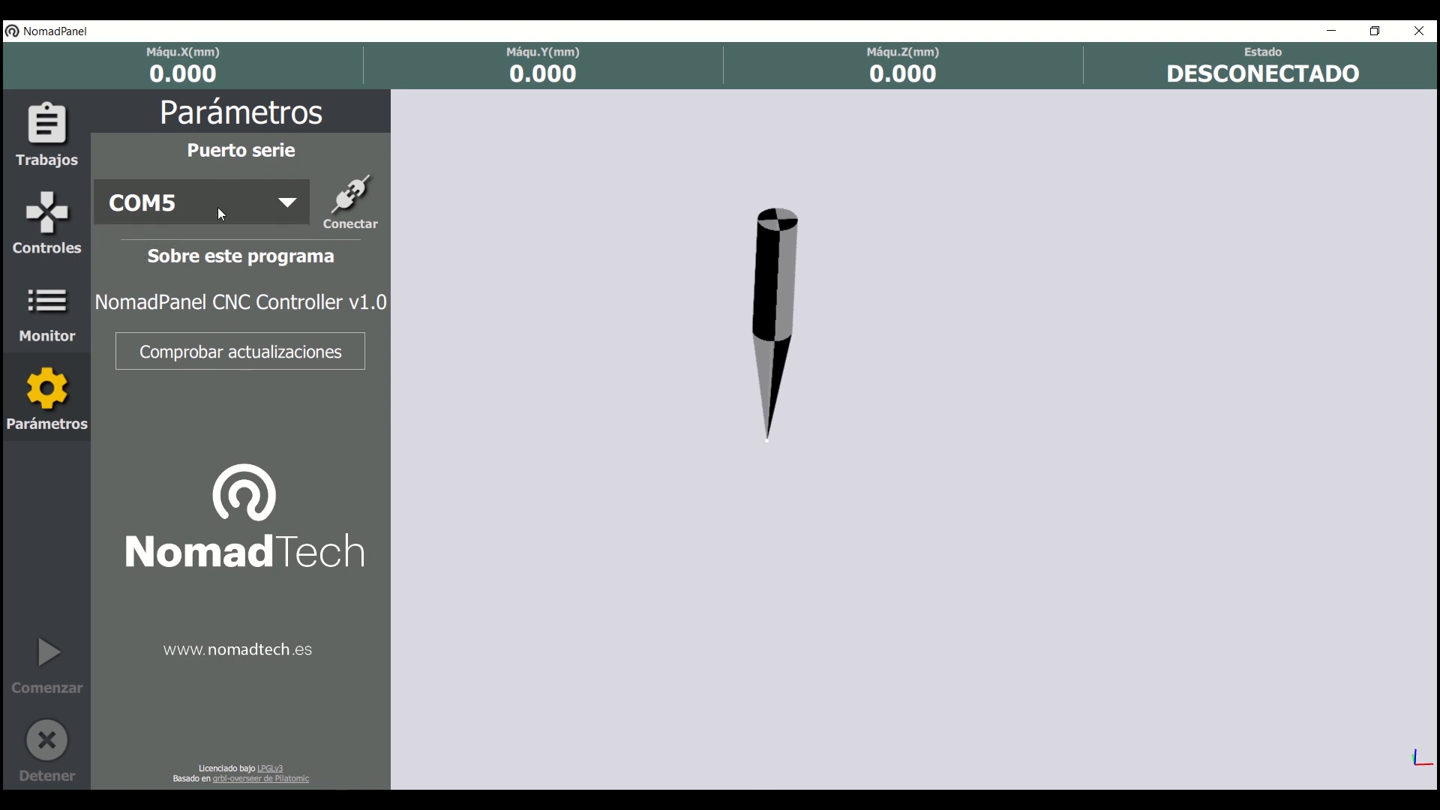
left_click(344, 200)
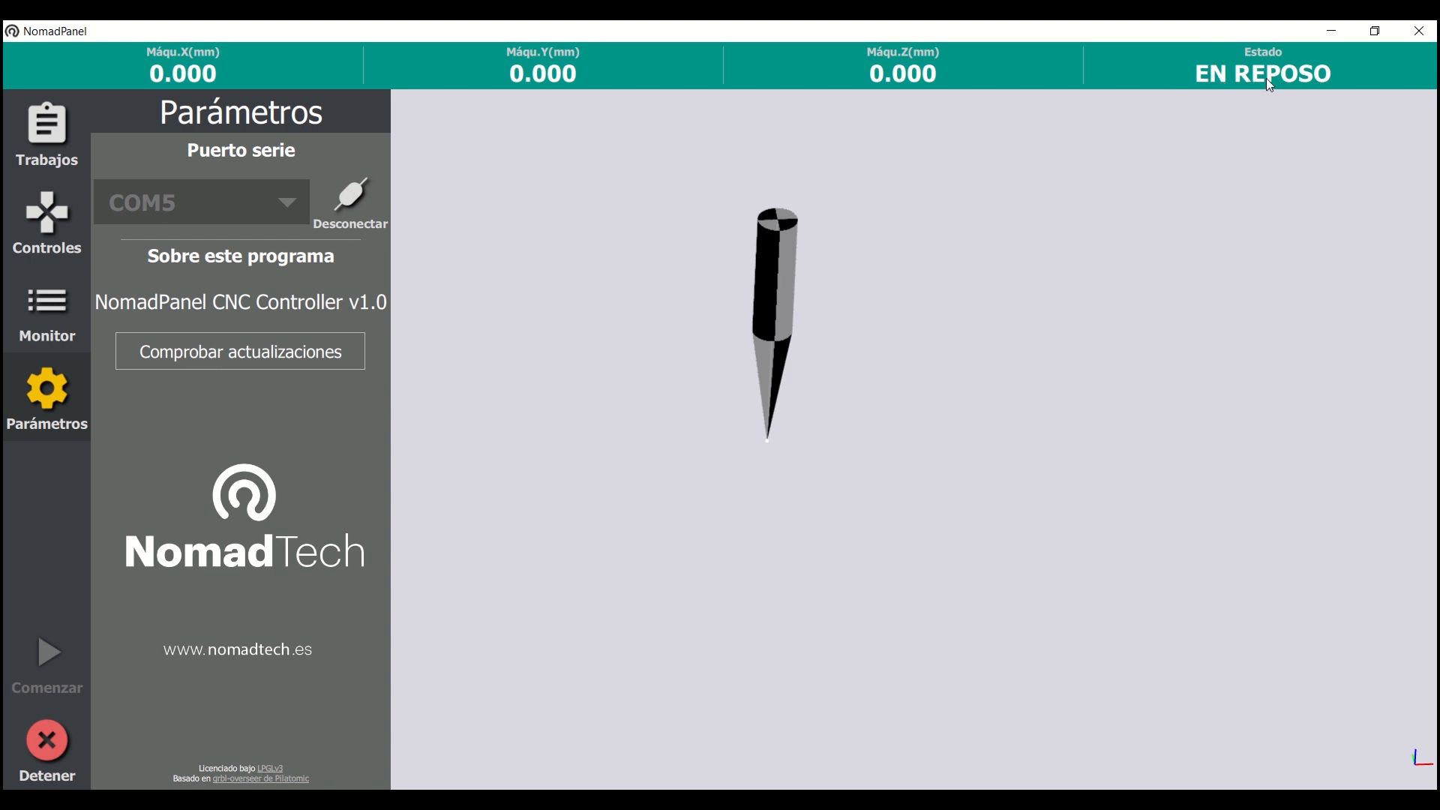
Return from Inkscape to NomadPanel and load the LogoNomad G-code file from the Escritorio folder as a job.
scroll(989, 237, "down", 3)
left_click_drag(860, 330, 863, 375)
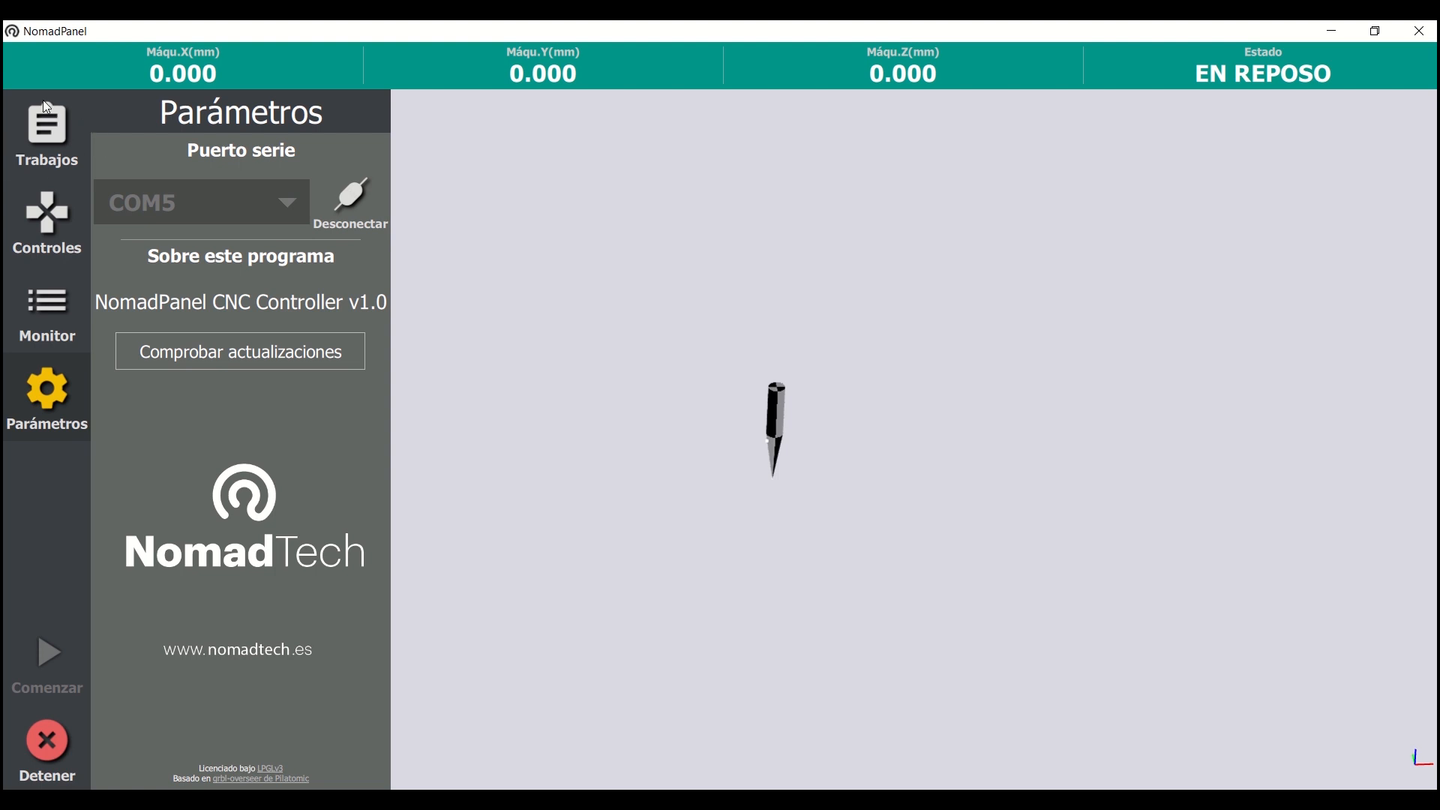
left_click(64, 135)
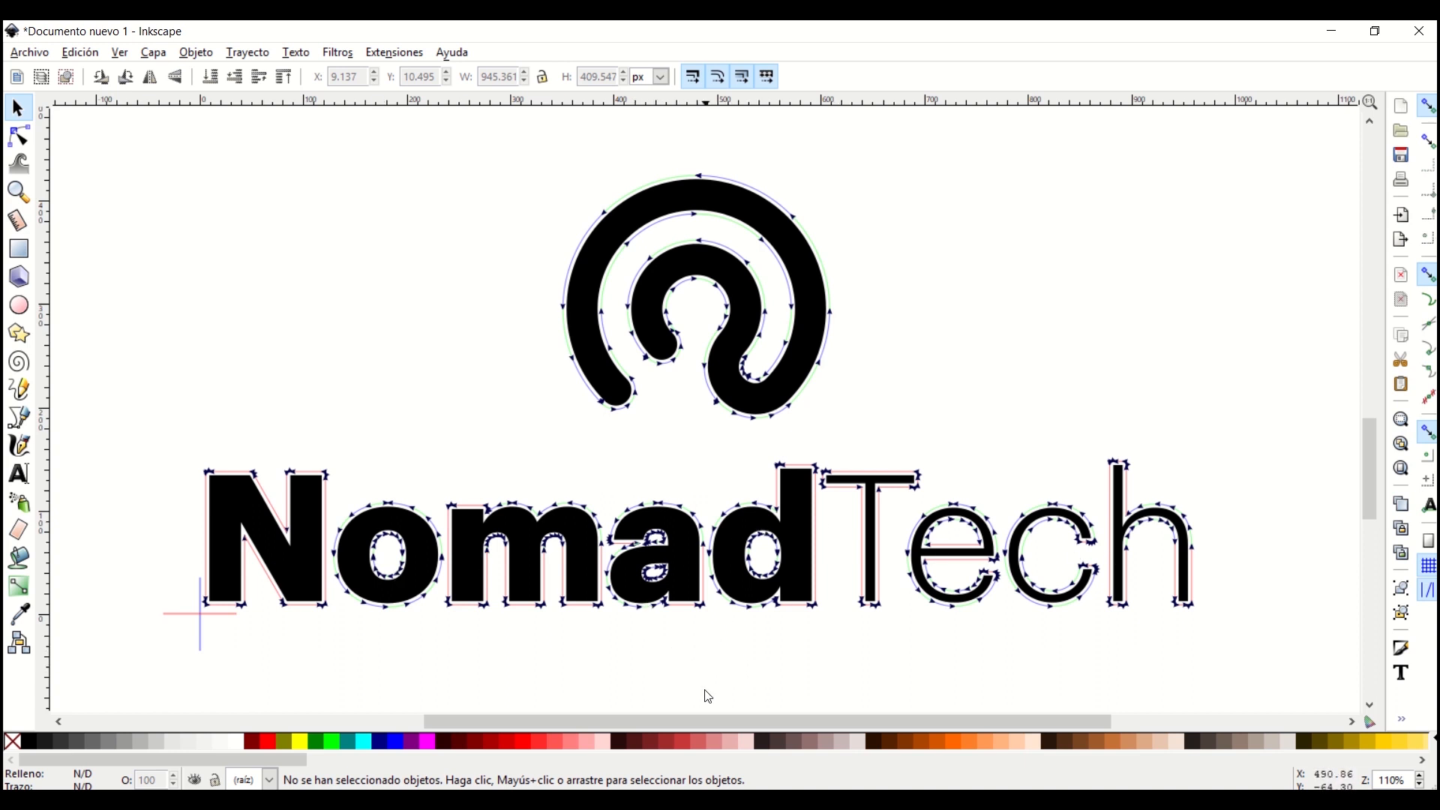
mouse_move(641, 802)
left_click(680, 766)
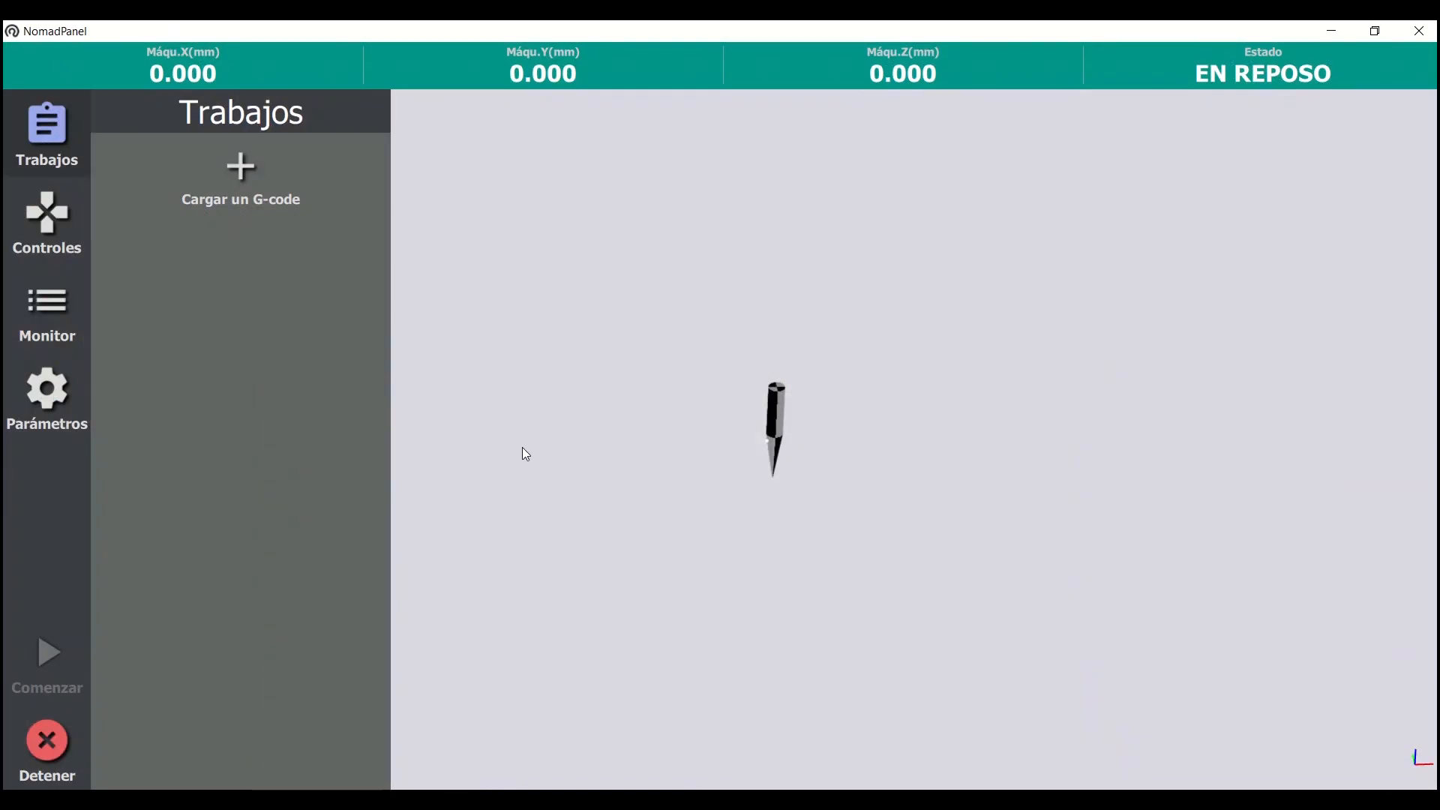
left_click(246, 168)
left_click(122, 217)
left_click(225, 171)
left_click(571, 466)
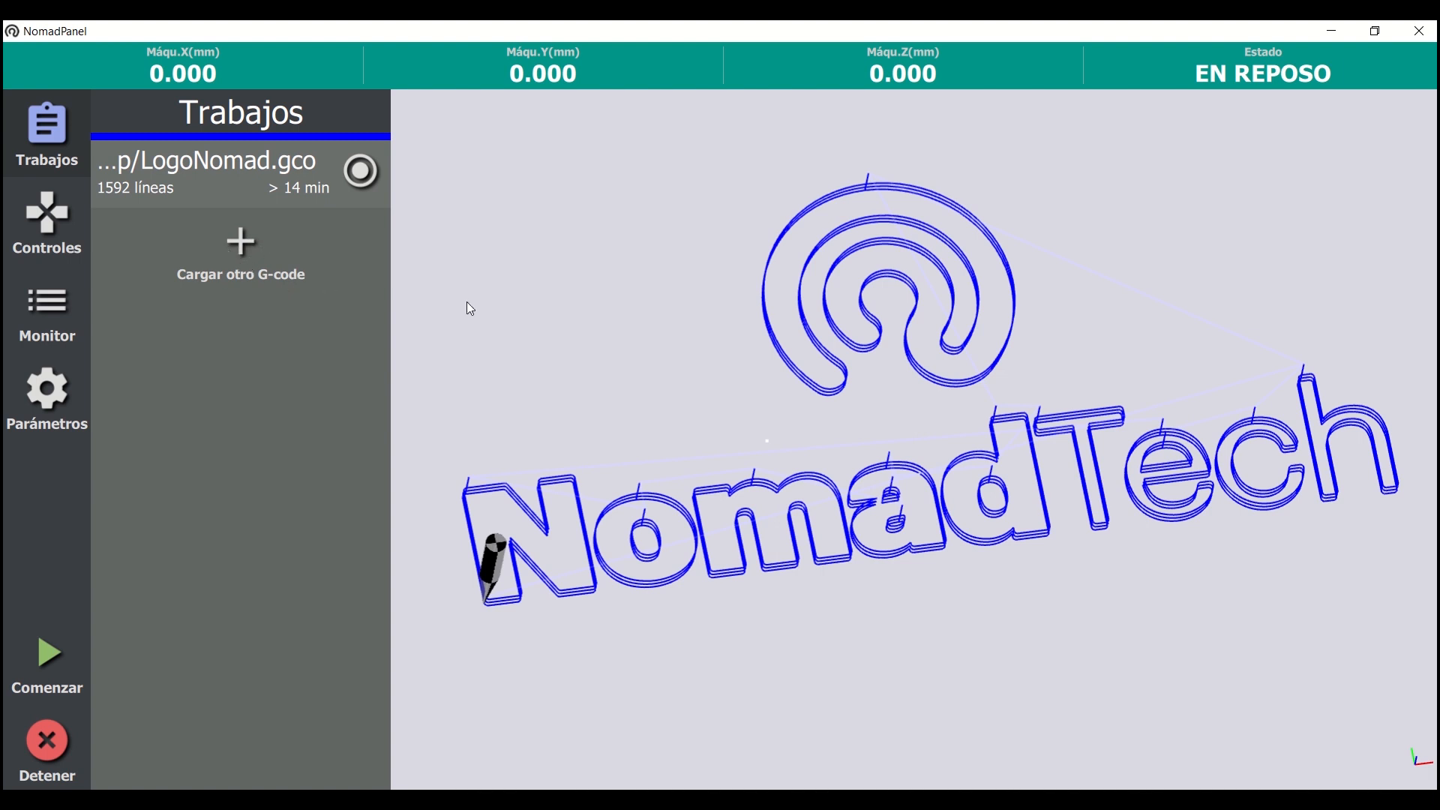
Load the estrella G-code file from the Escritorio folder as a second job.
left_click_drag(744, 366, 747, 372)
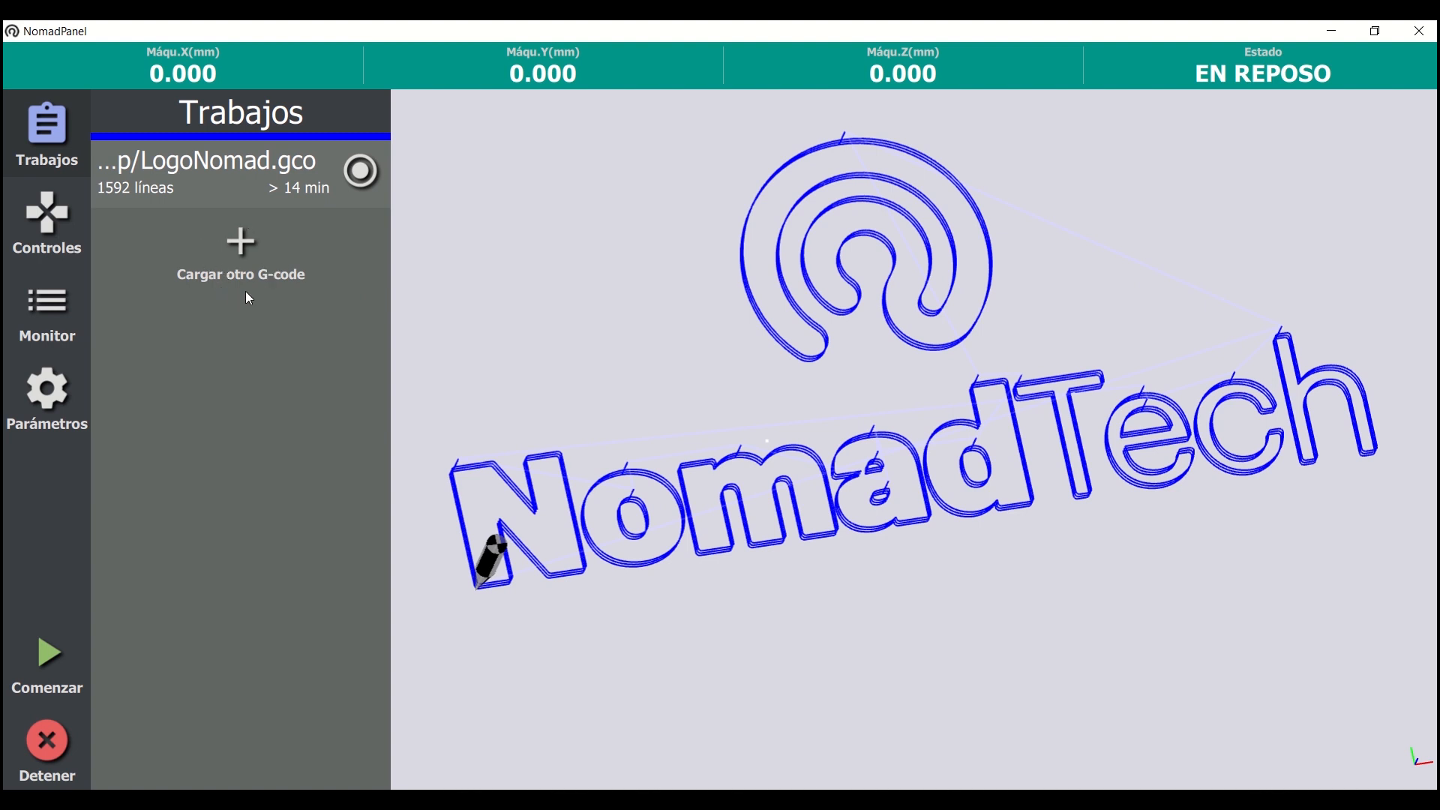
left_click(246, 243)
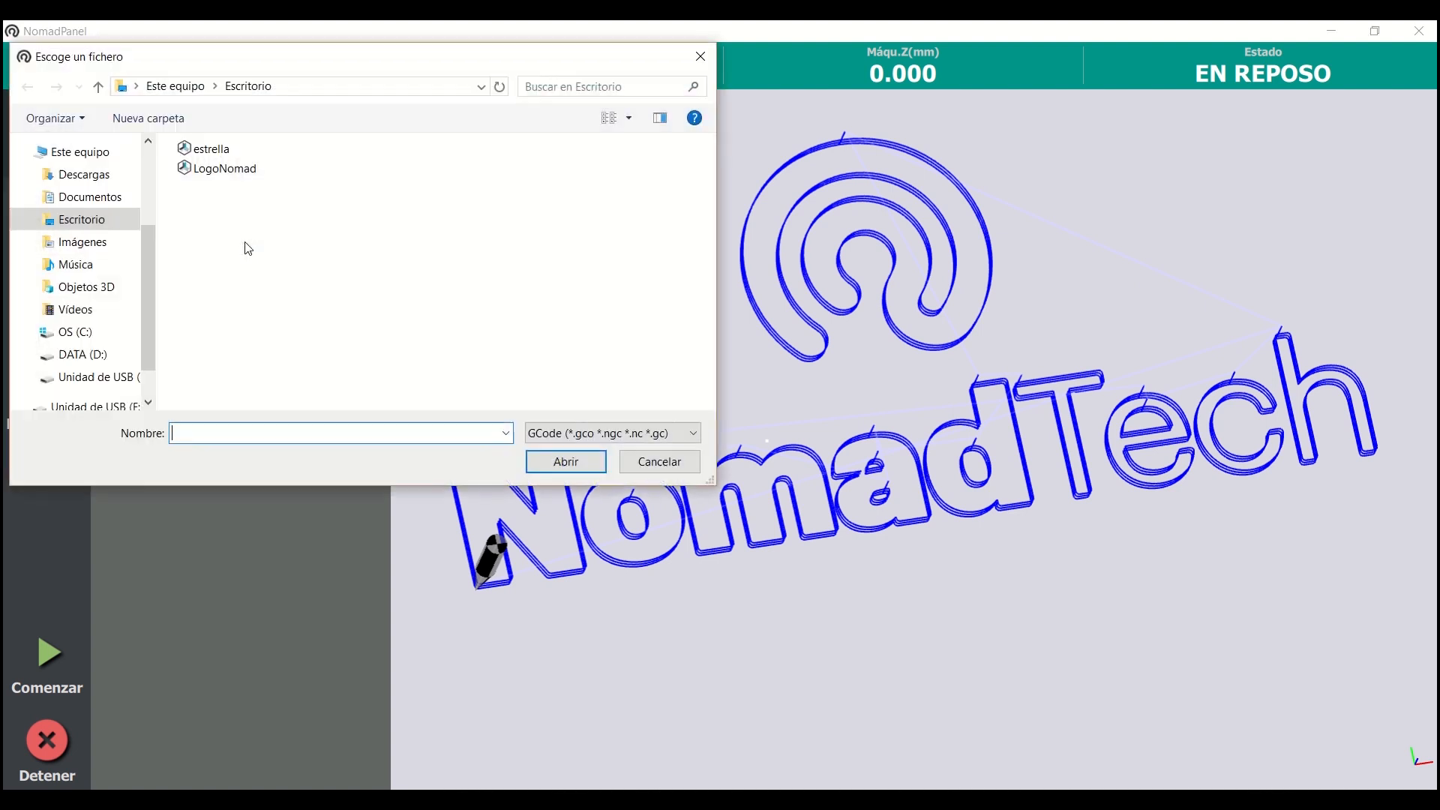
left_click(218, 153)
left_click(555, 460)
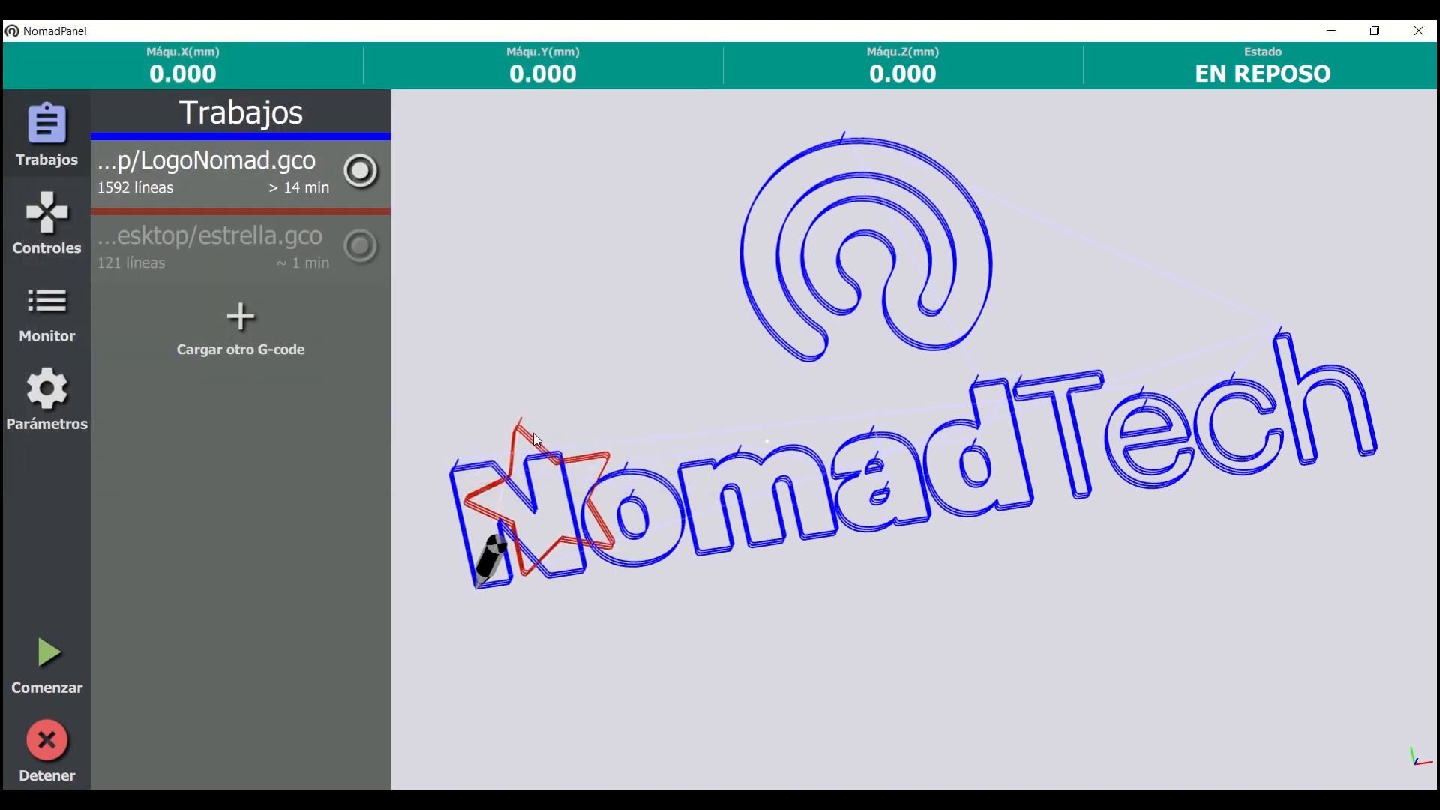
Switch the LogoNomad and estrella jobs off and back on, one after the other.
scroll(632, 421, "up", 5)
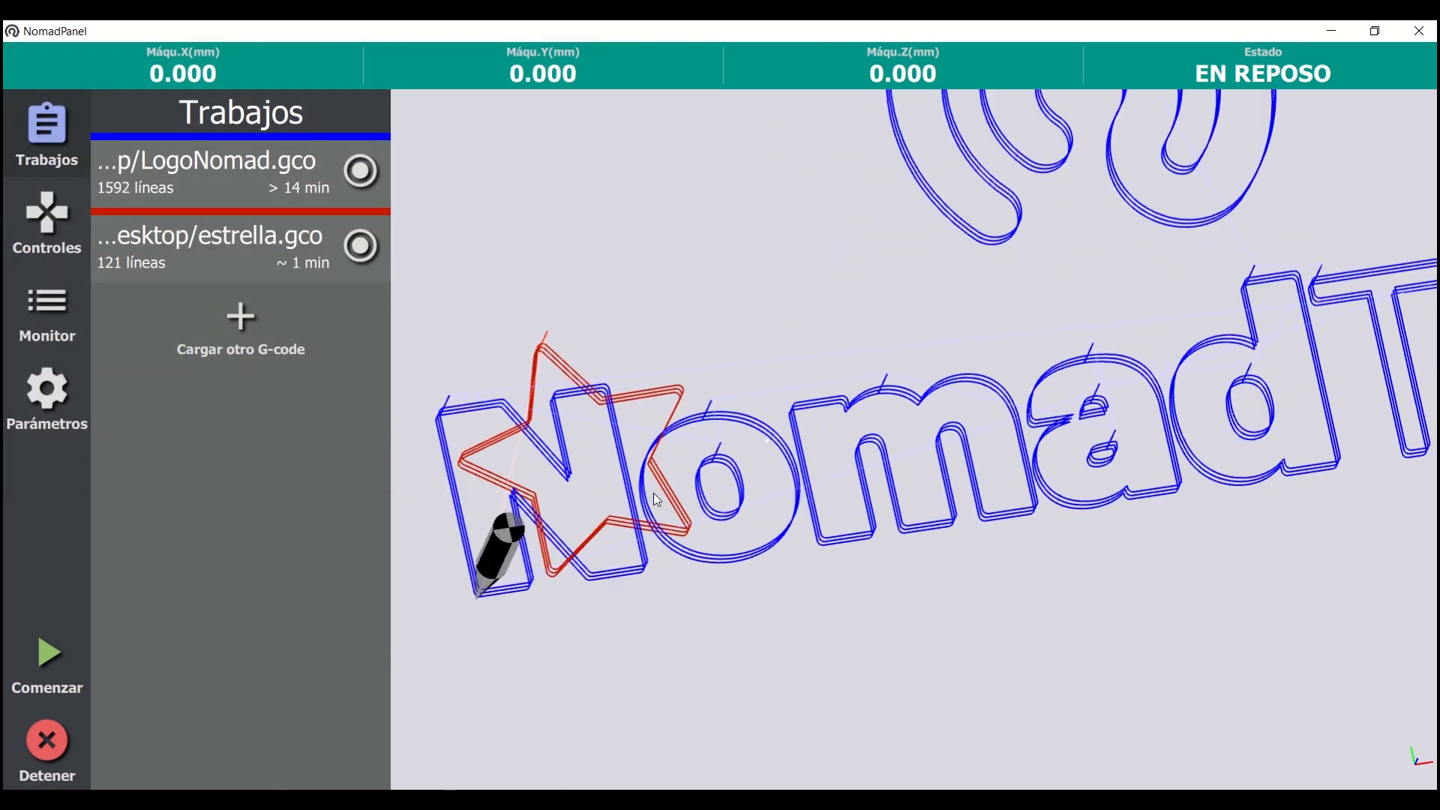
scroll(653, 487, "down", 3)
scroll(651, 484, "up", 3)
left_click_drag(650, 493, 650, 495)
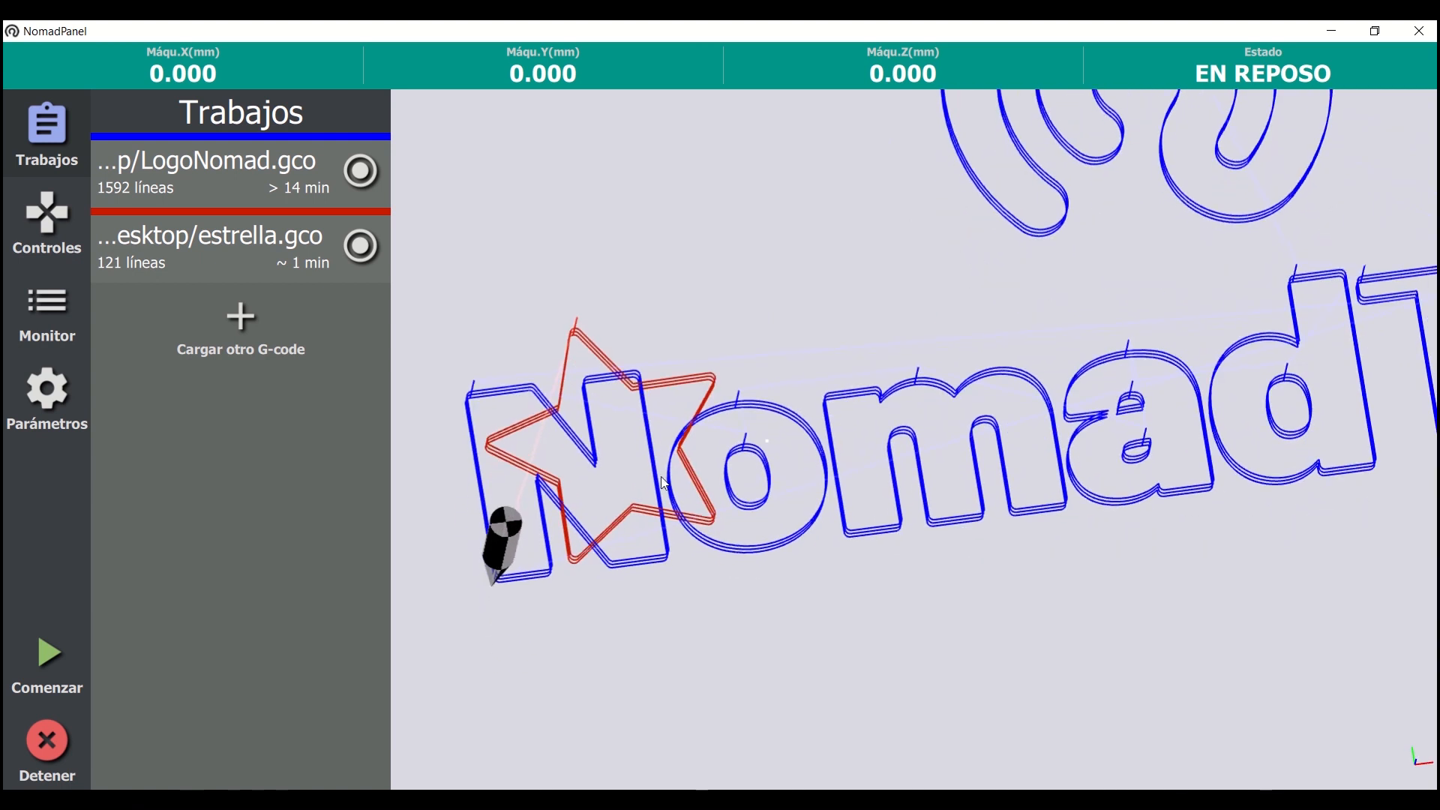
left_click_drag(835, 394, 808, 415)
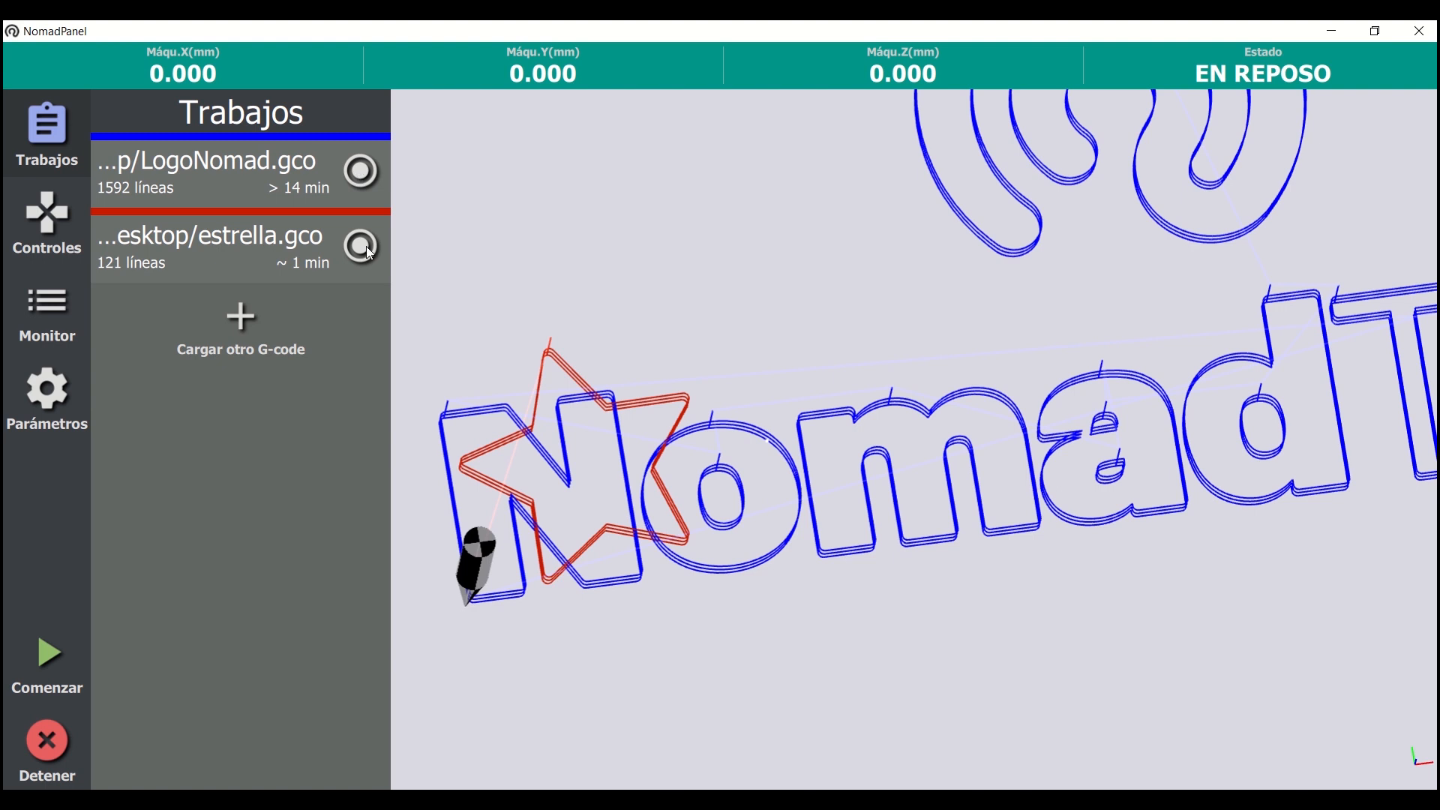
left_click(363, 172)
left_click(362, 173)
left_click(366, 246)
left_click(367, 247)
Open the LogoNomad job's options and cycle its toolpath colour until it is violet-blue.
left_click(264, 164)
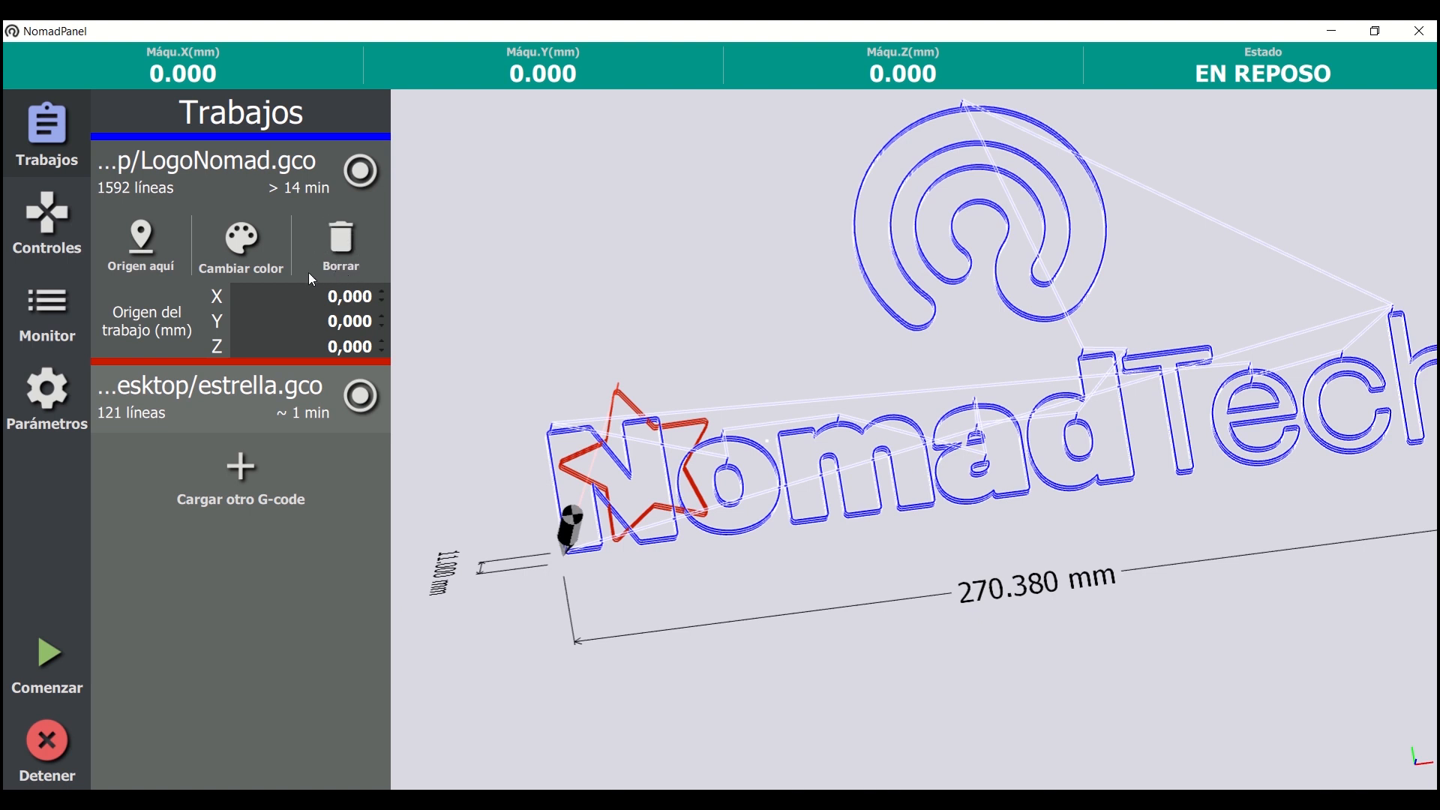
left_click(242, 247)
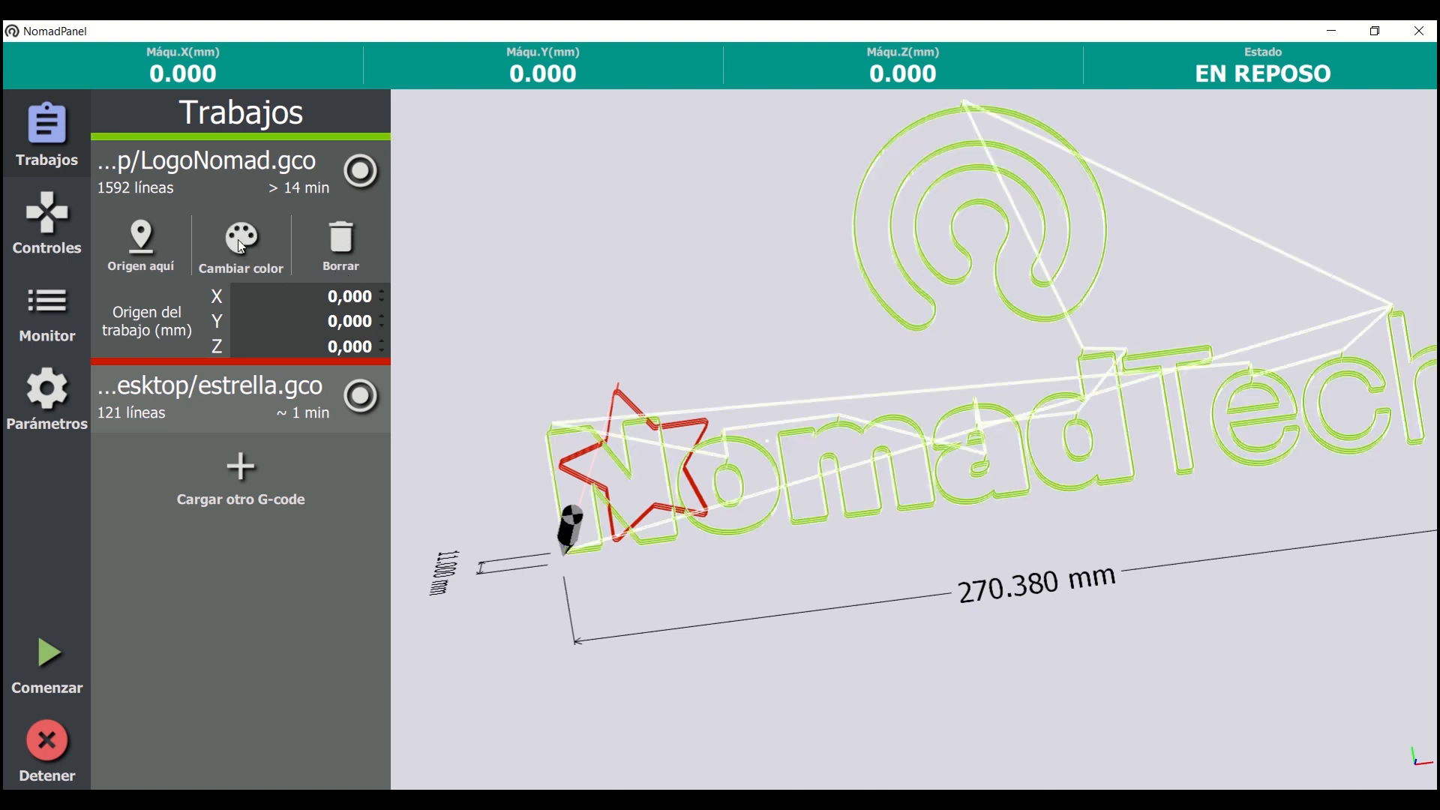
left_click(242, 247)
left_click(241, 247)
left_click(241, 247)
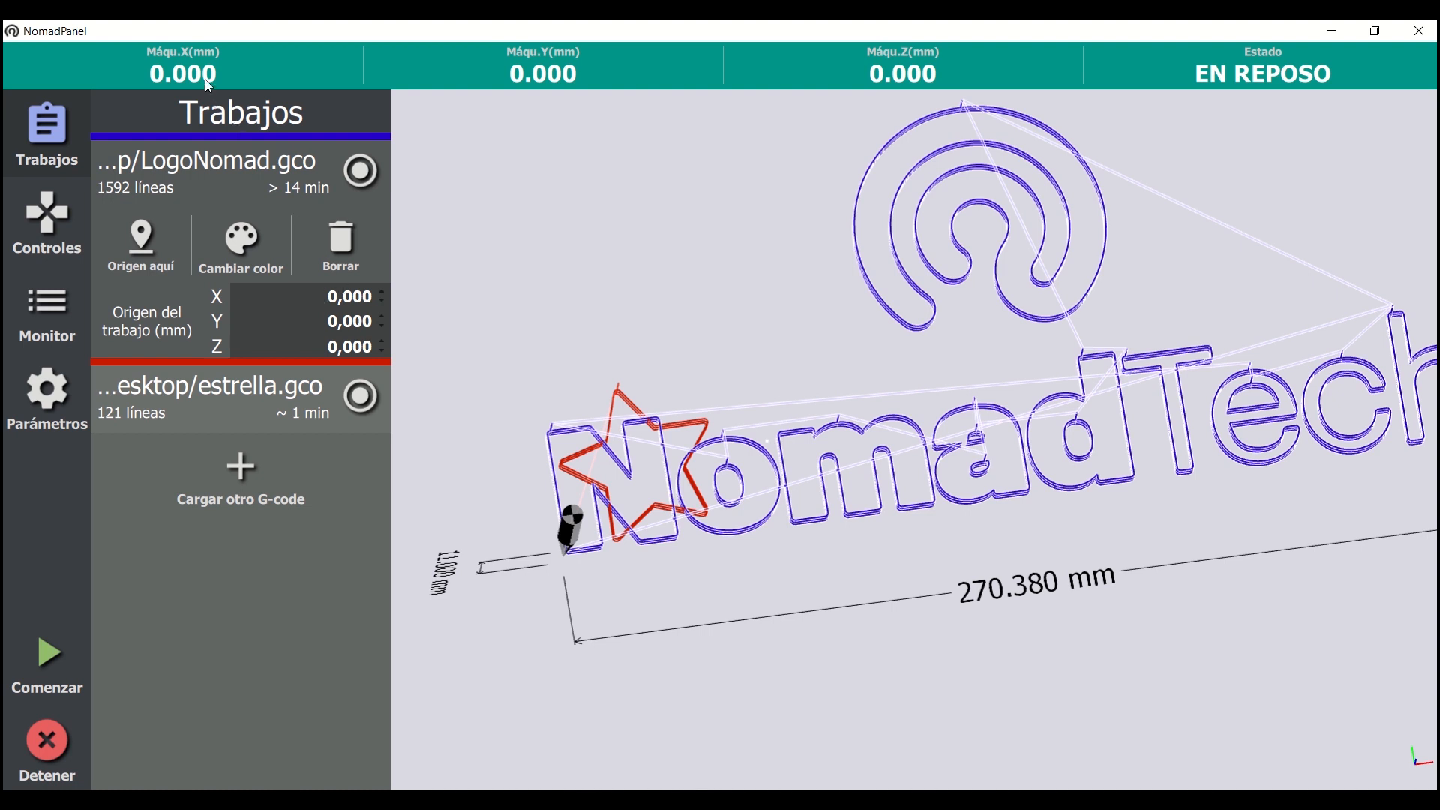
Try a Y work origin of 60 mm for the LogoNomad job and return its origin to the current tool position.
left_click(322, 292)
key("Tab")
key("Tab")
left_click(363, 325)
type("60")
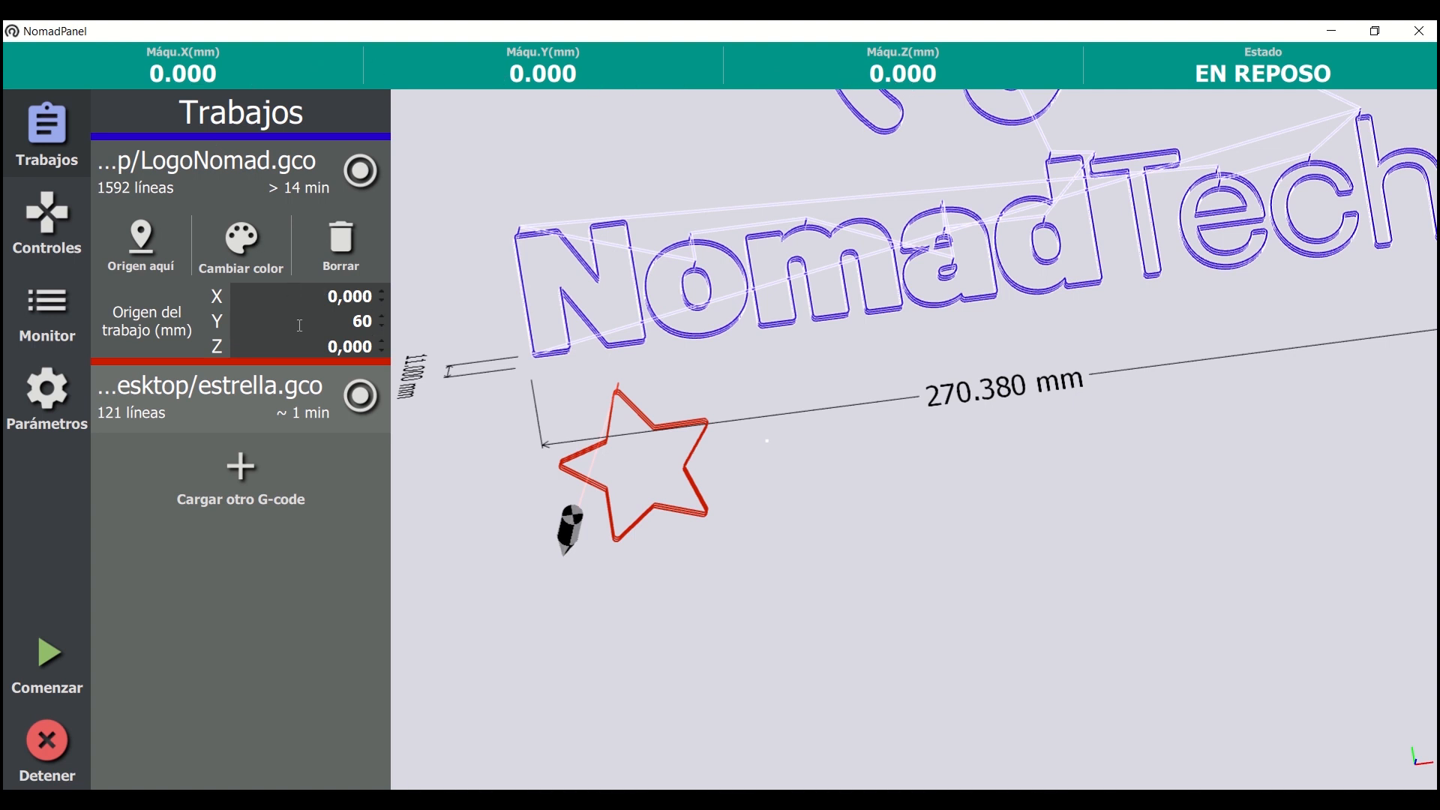
left_click(148, 235)
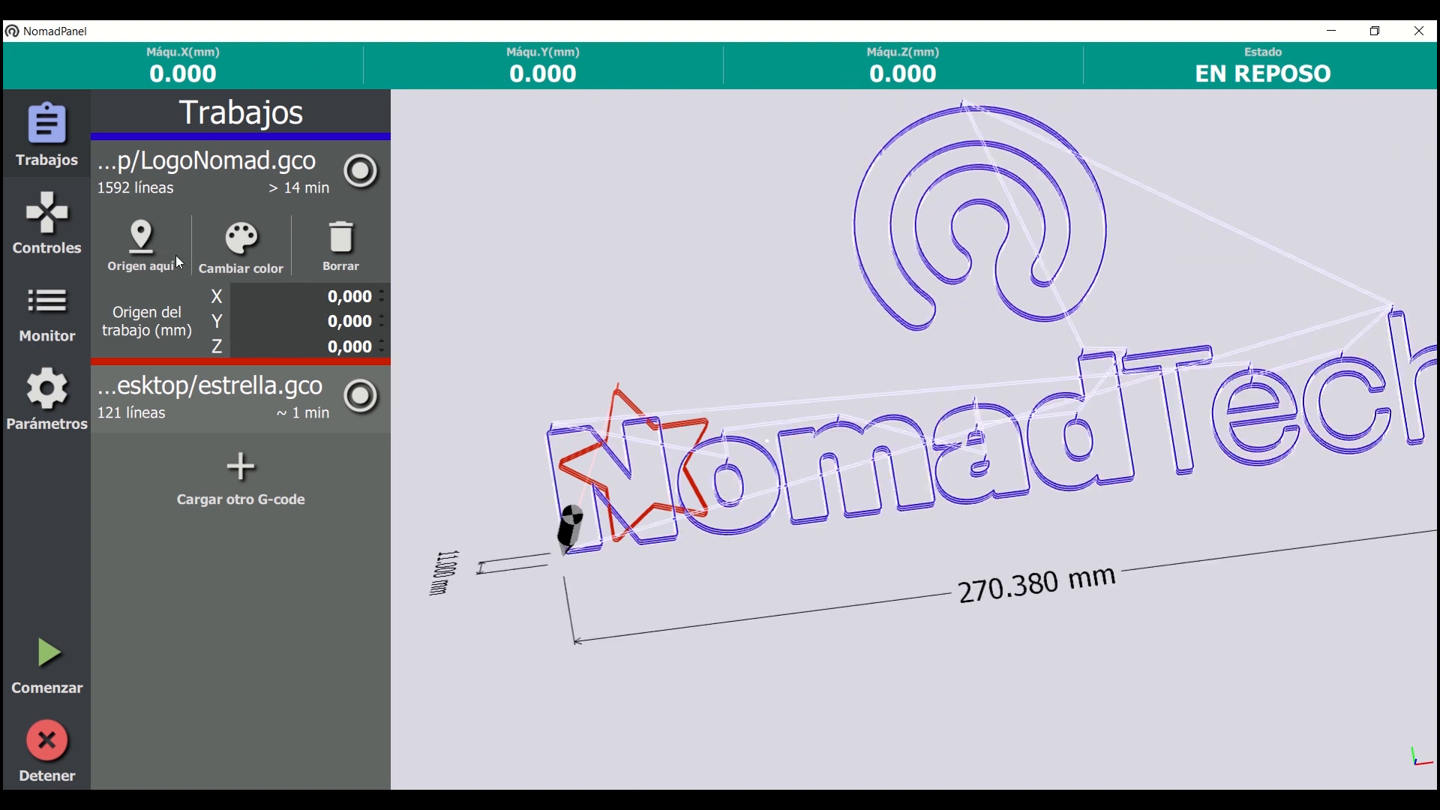
Set the estrella job's Y work origin to 80 mm.
left_click(261, 389)
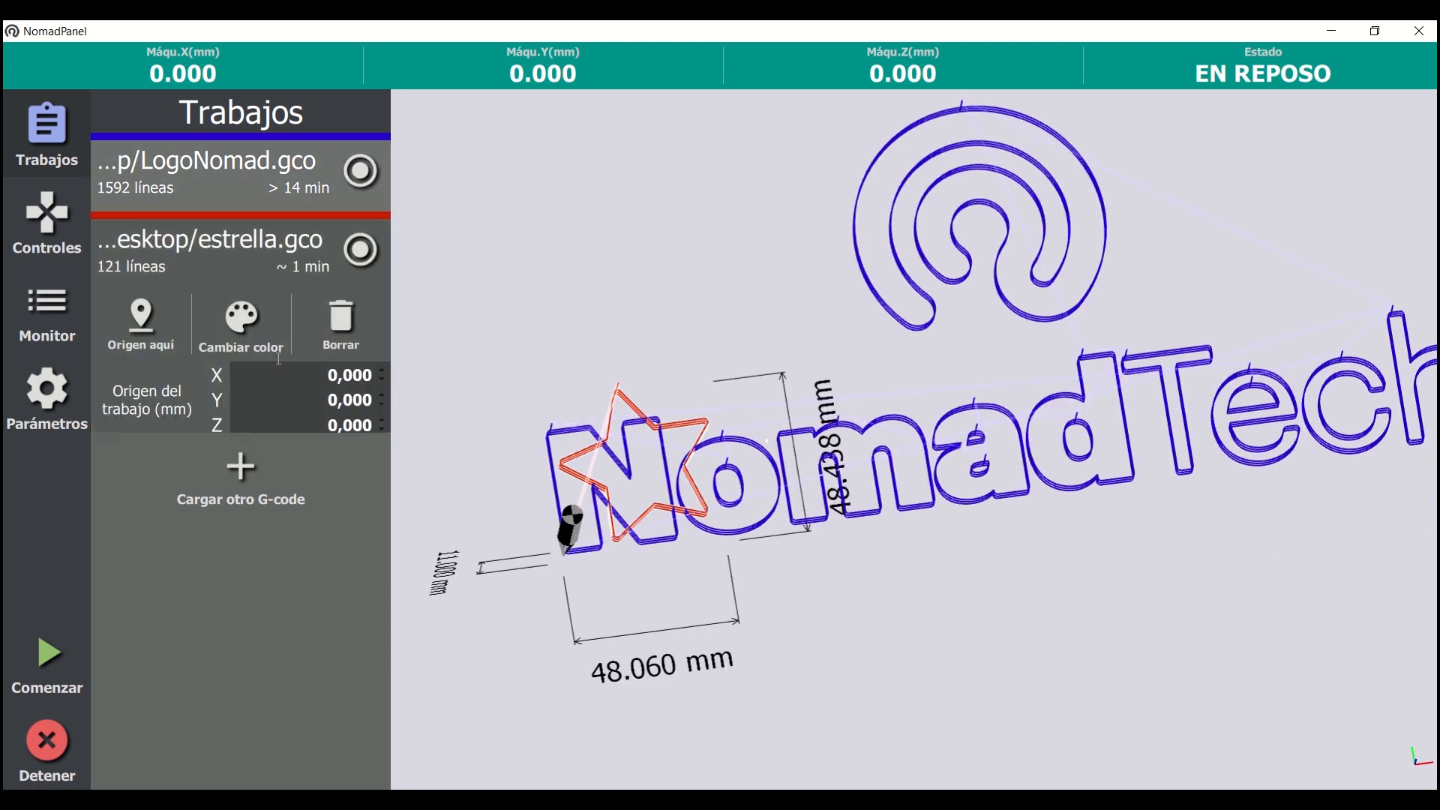
left_click_drag(325, 390, 377, 394)
type("80")
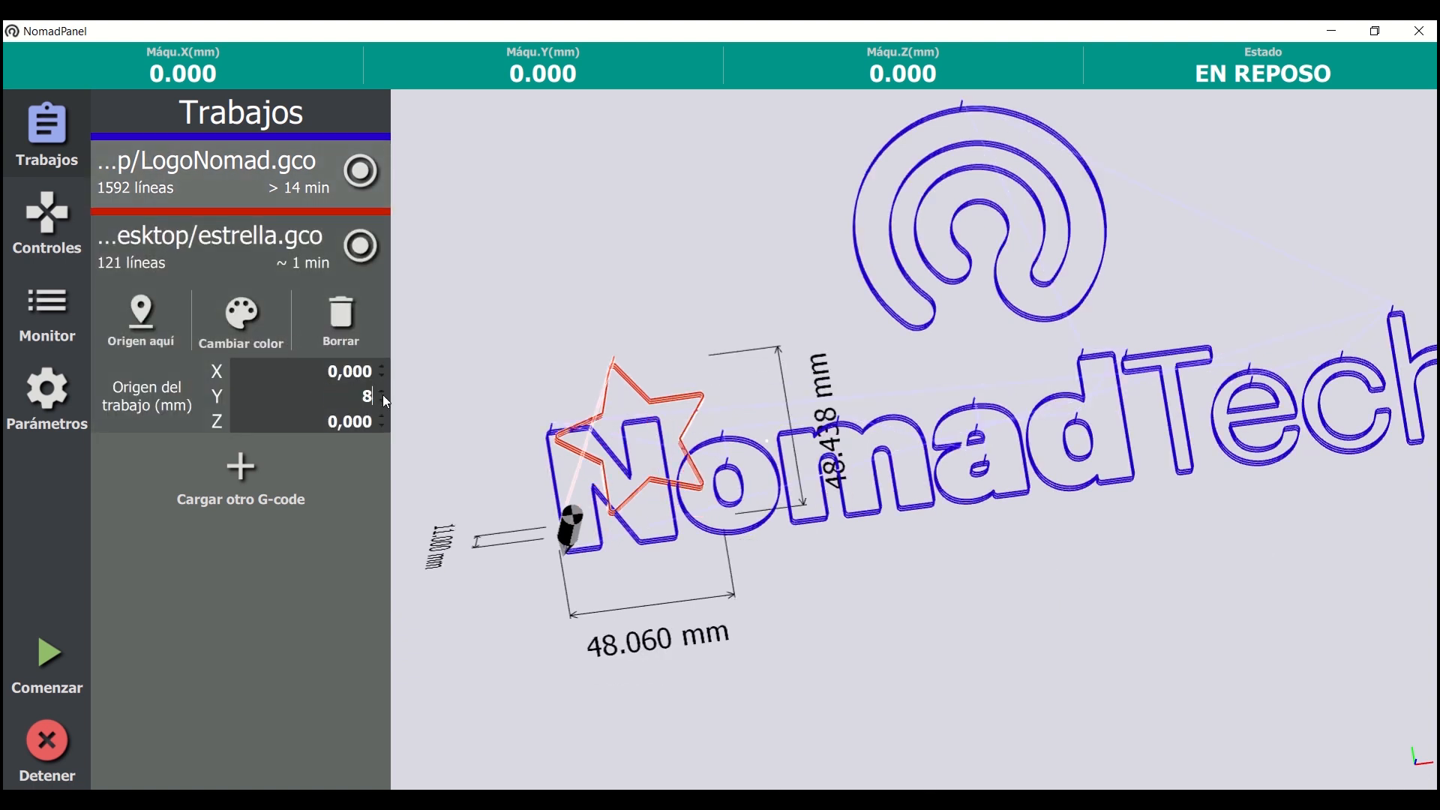
Examine the LogoNomad toolpath and its overall dimensions in the 3D view.
left_click(267, 174)
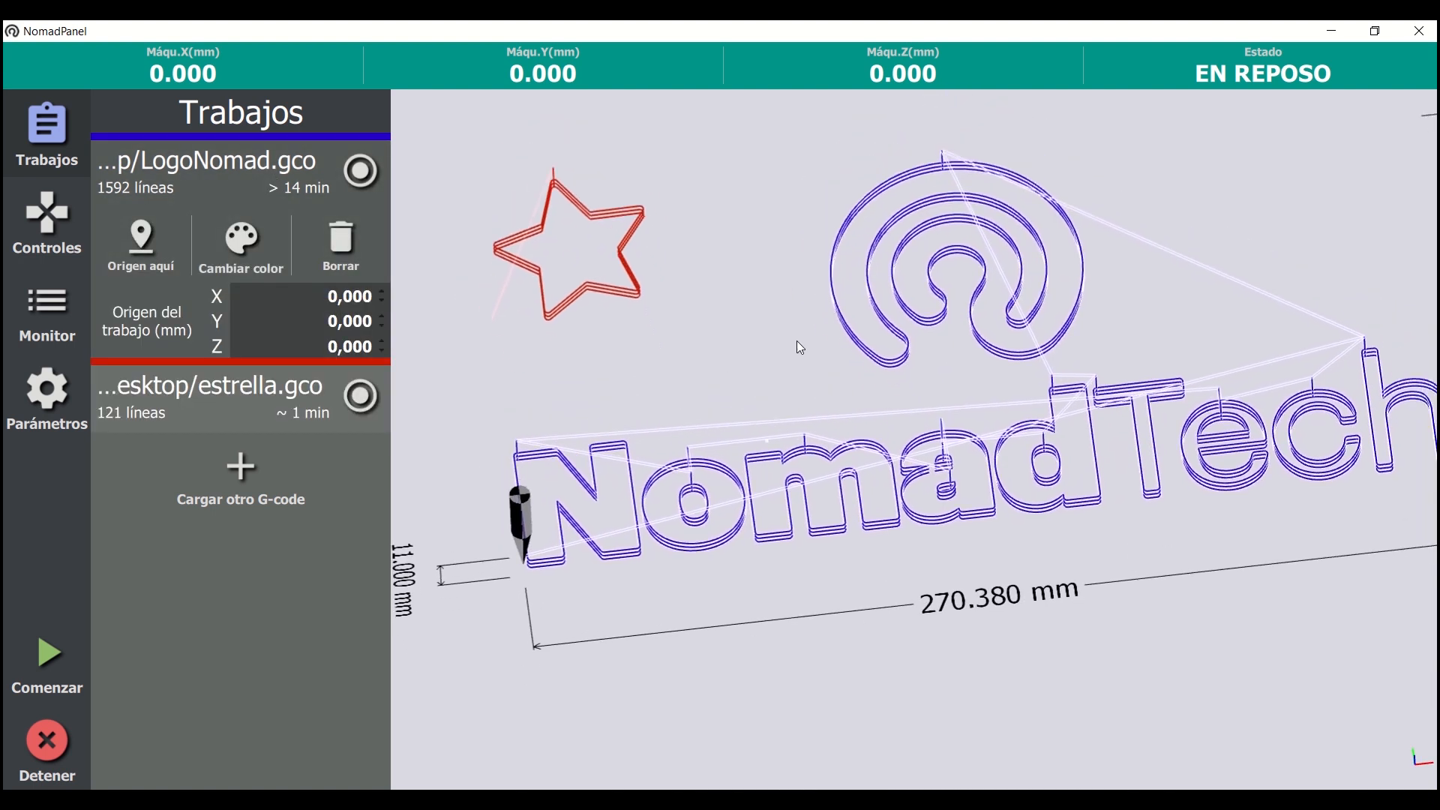
left_click(258, 169)
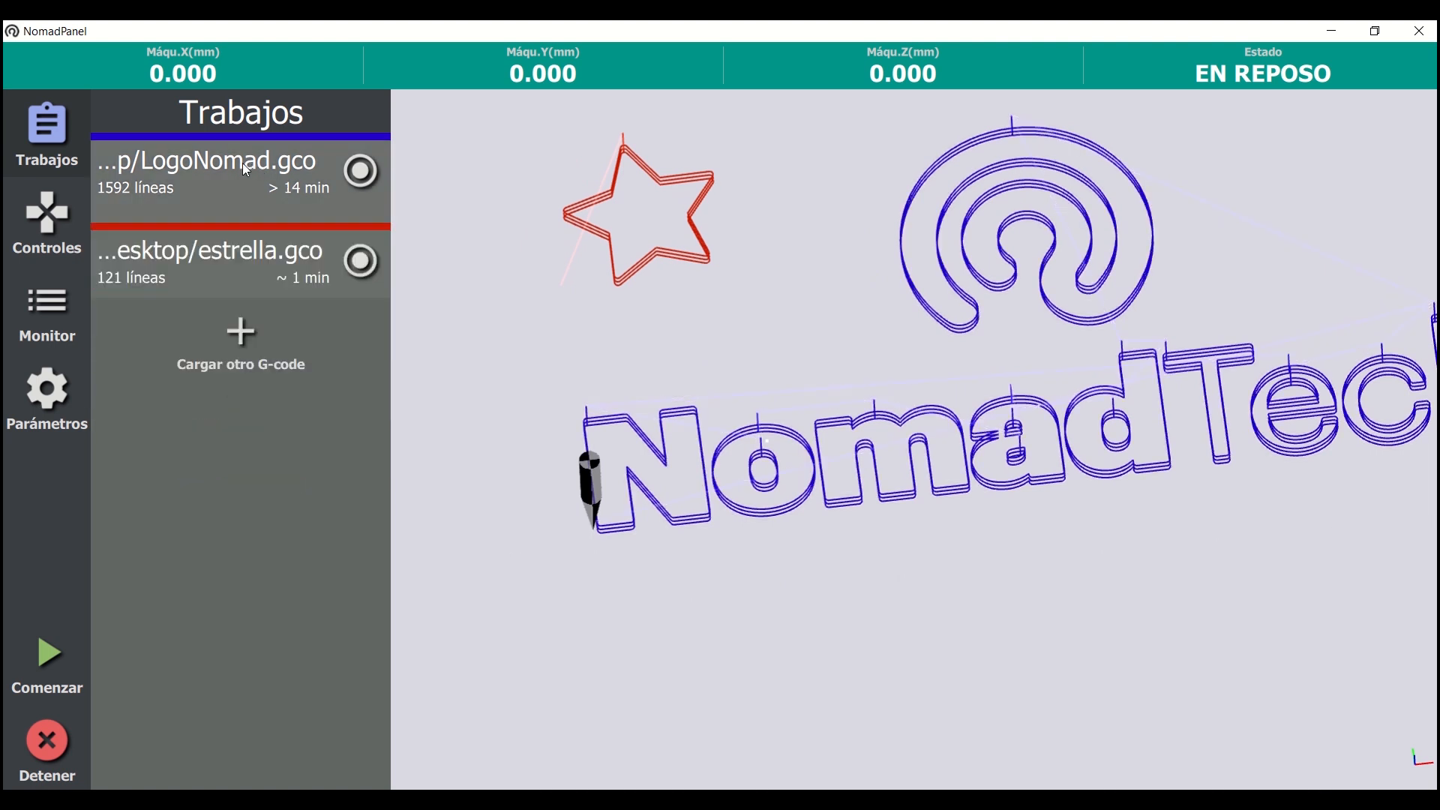
left_click(246, 168)
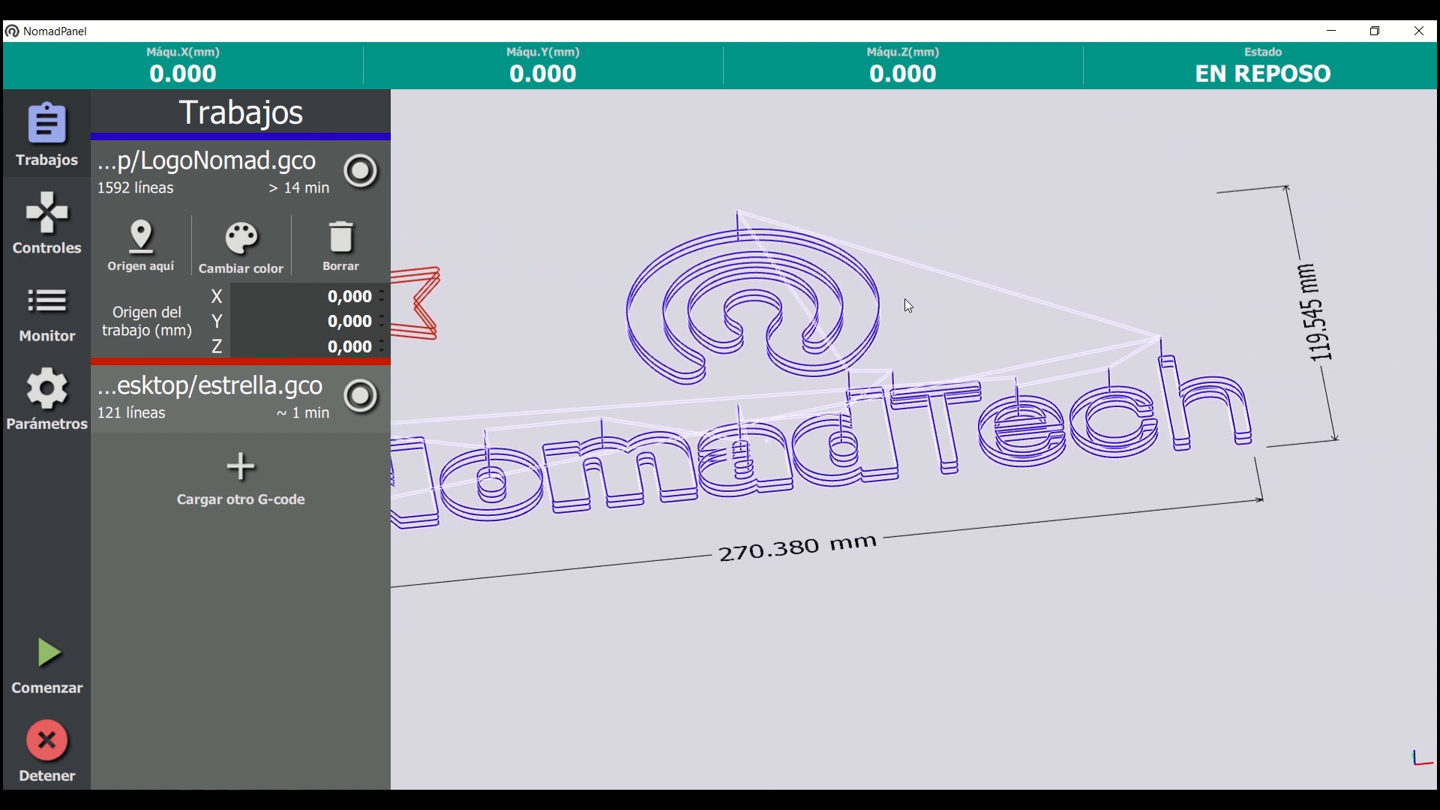
scroll(905, 299, "down", 4)
left_click_drag(800, 352, 945, 445)
scroll(923, 361, "up", 4)
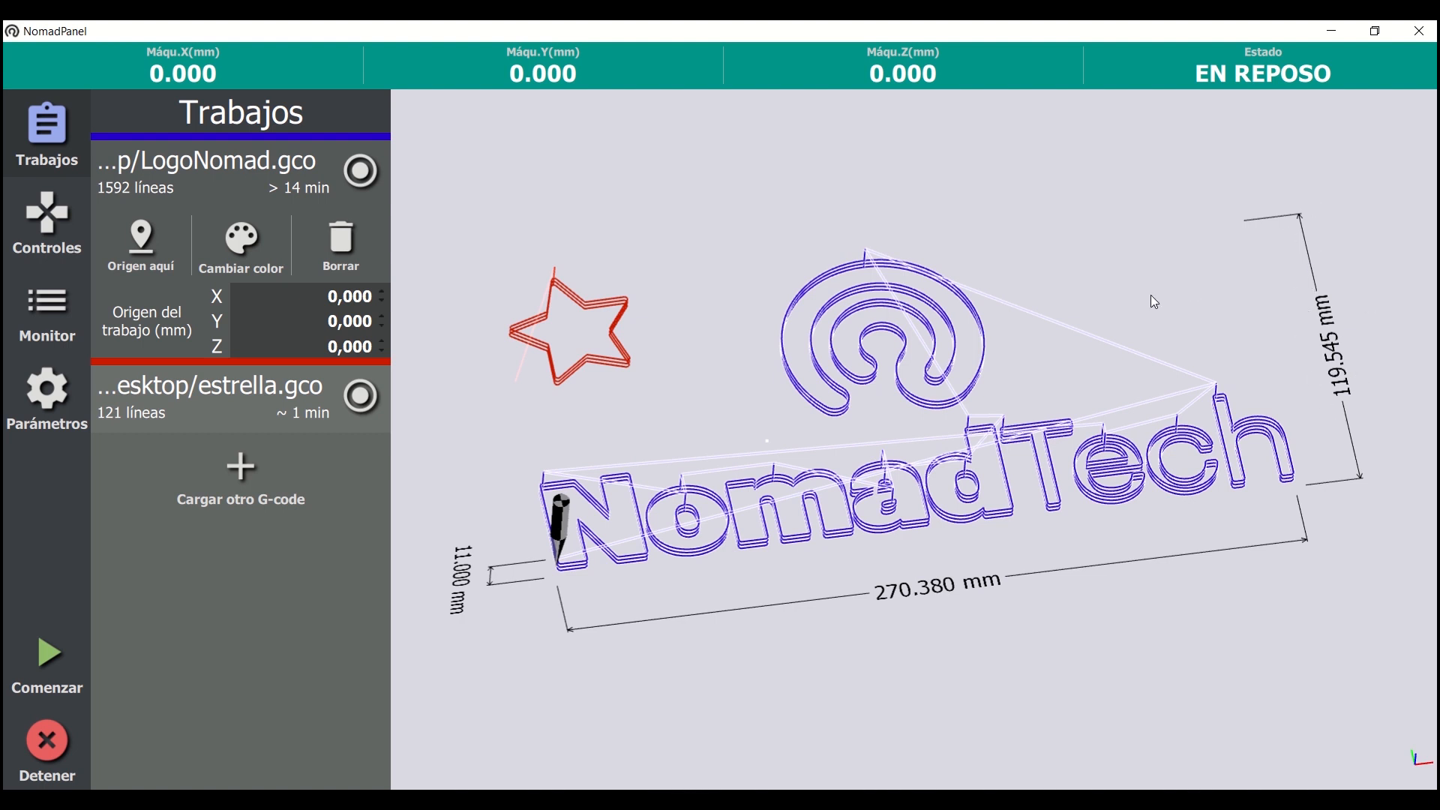
Open the manual machine controls and jog the tool in both directions along the X axis, stopping at about X 210 mm.
left_click(54, 223)
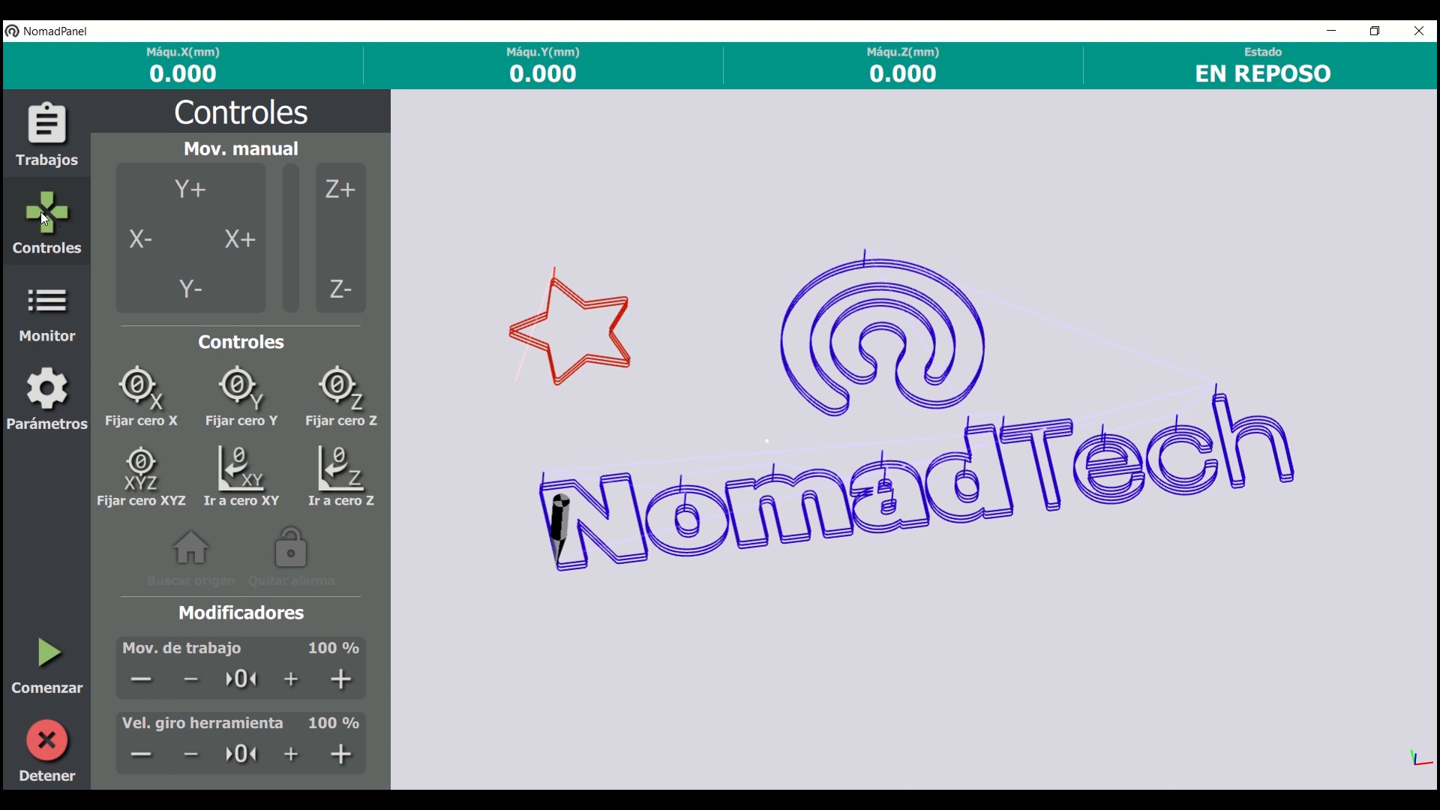
left_click_drag(599, 540, 623, 484)
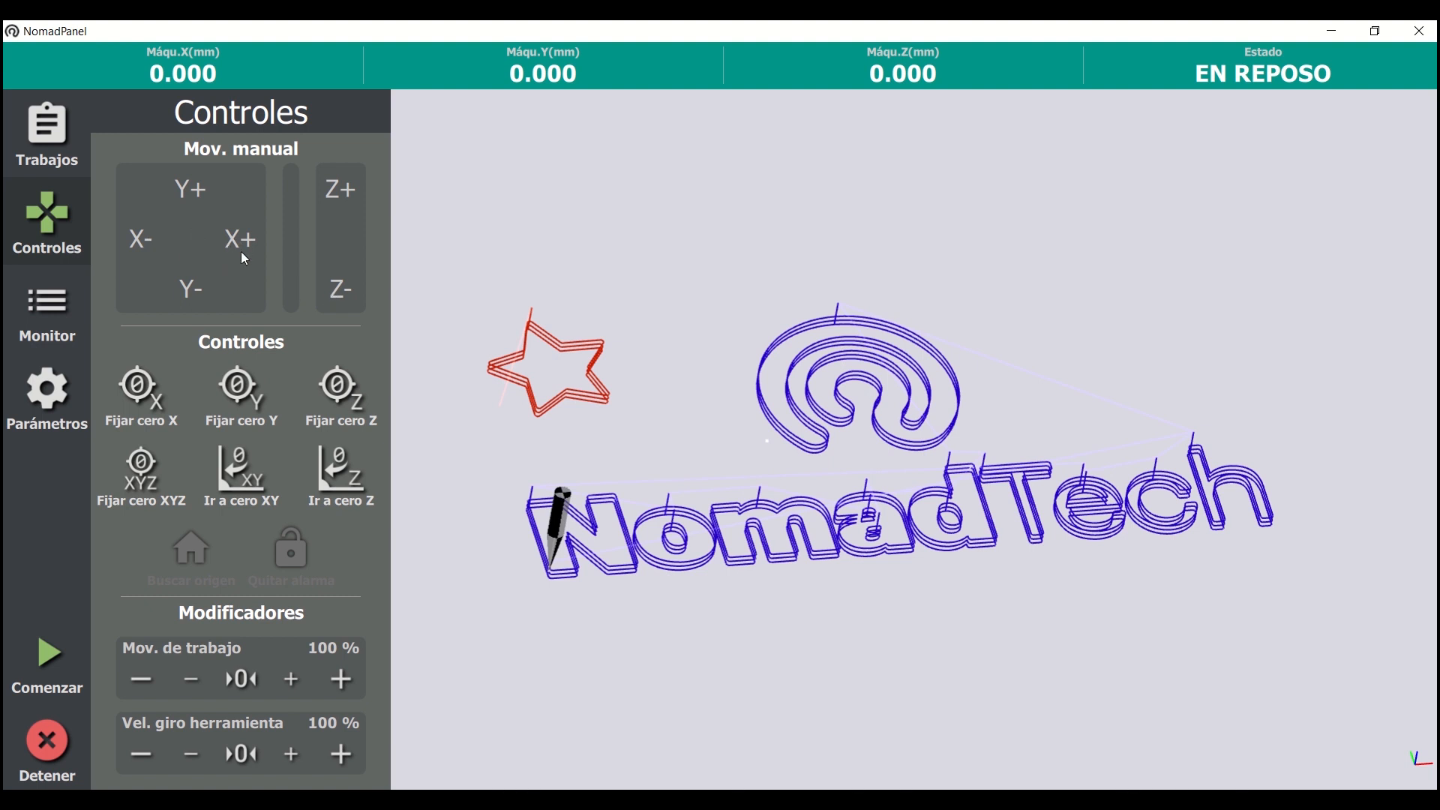
left_click_drag(269, 231, 310, 219)
key("Left")
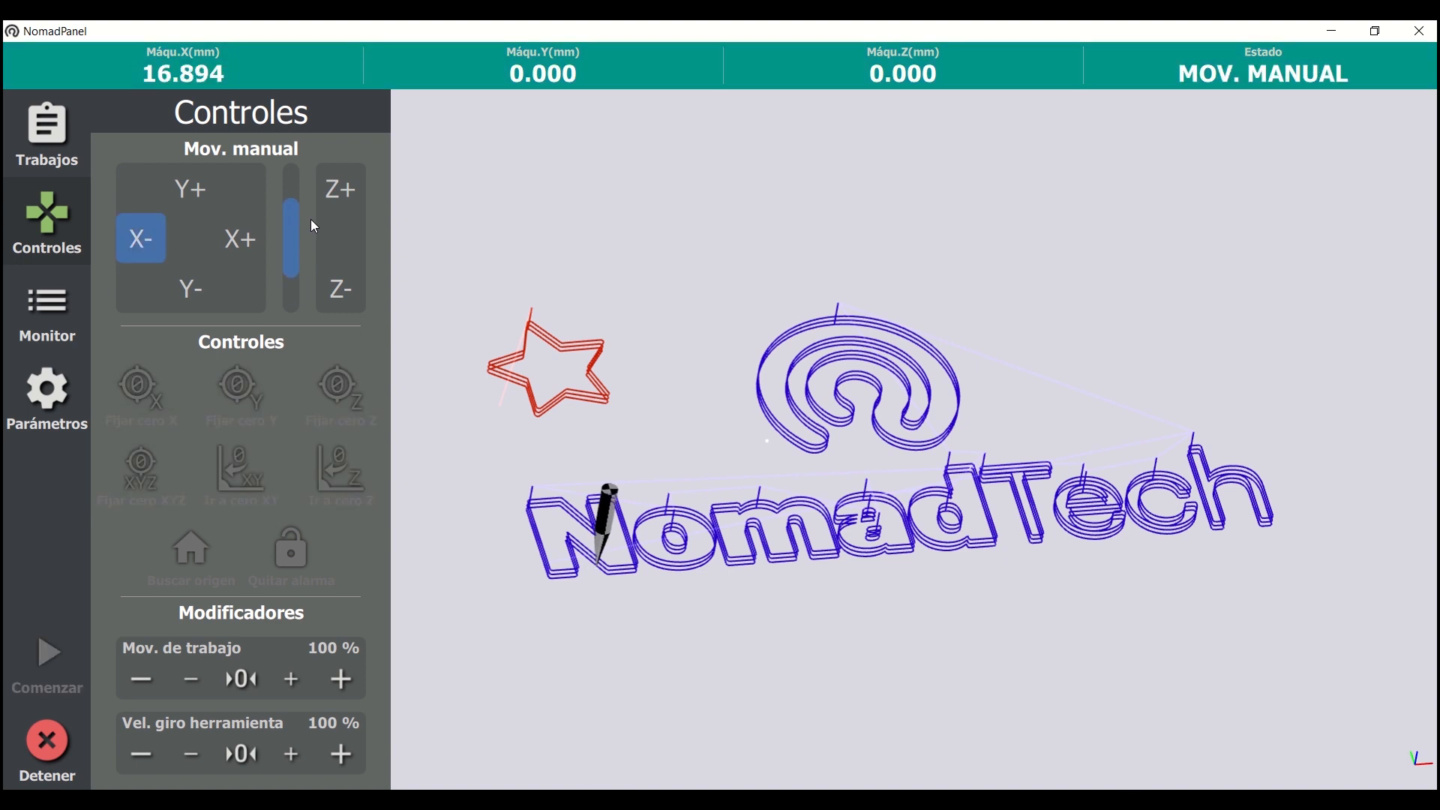
left_click_drag(246, 228, 246, 227)
left_click_drag(149, 236, 226, 239)
left_click(227, 239)
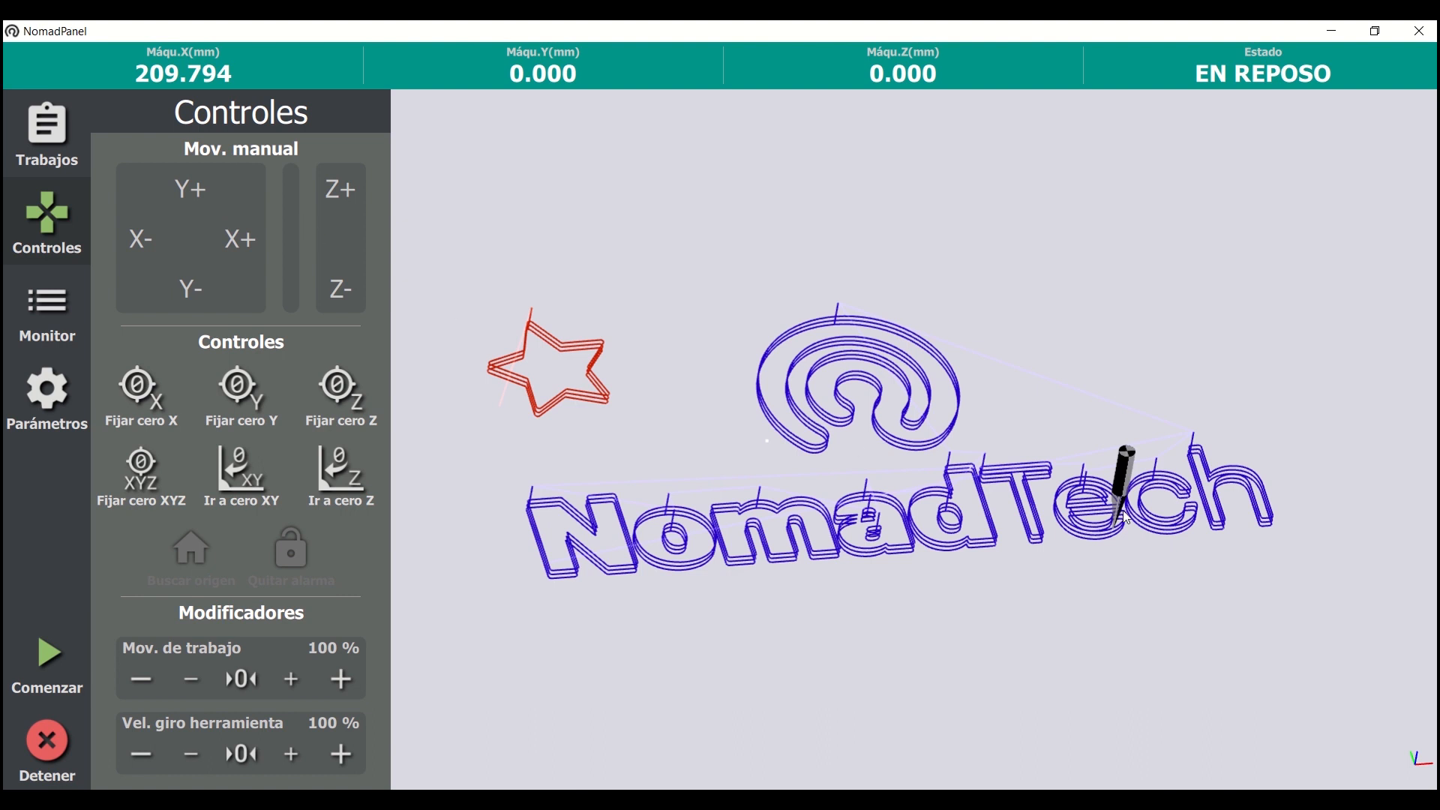
Jog the tool along Y and X to about X 203 mm, Y 101 mm and send it back to XY zero.
left_click_drag(1127, 497, 1126, 481)
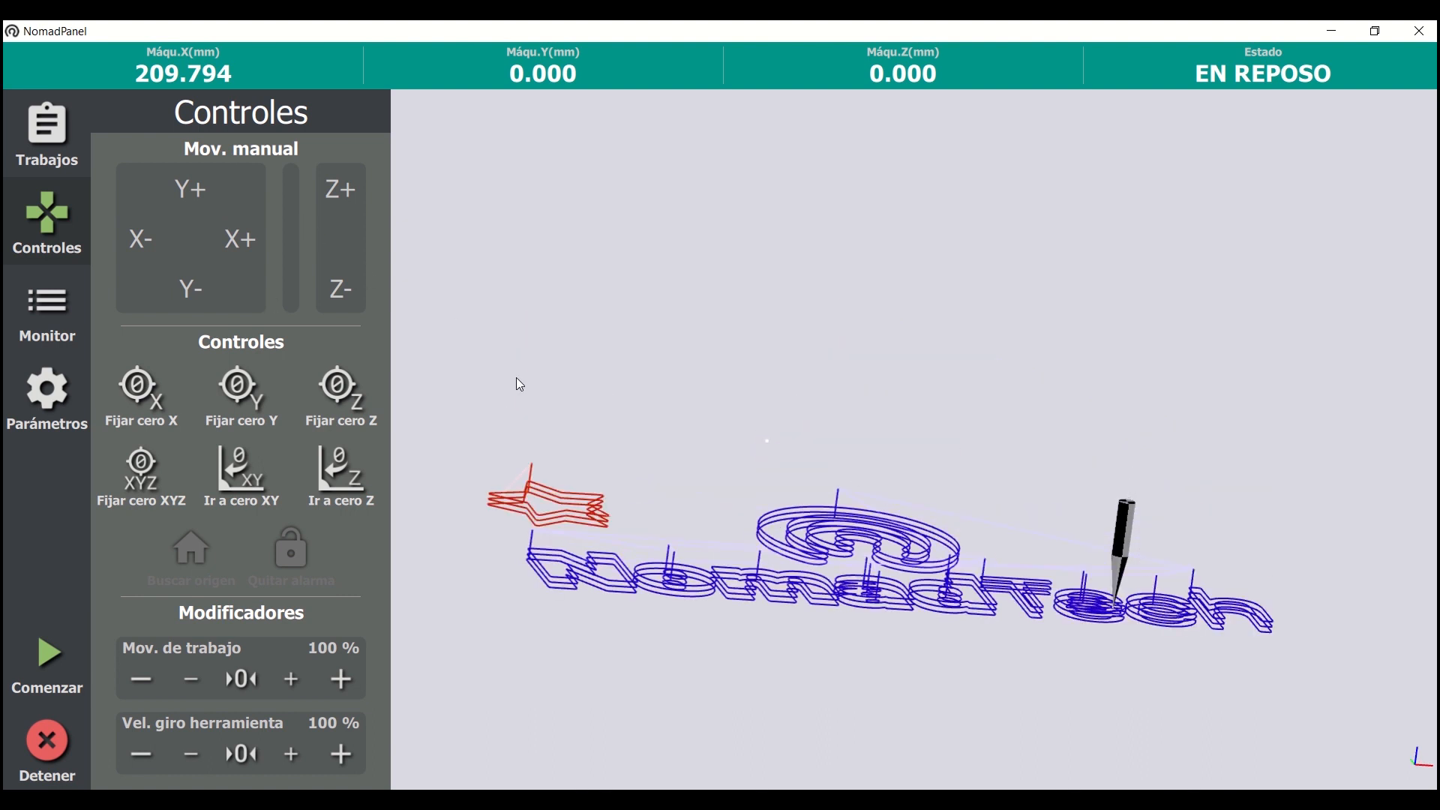
left_click_drag(520, 384, 698, 411)
left_click_drag(218, 179, 201, 186)
left_click_drag(148, 237, 145, 238)
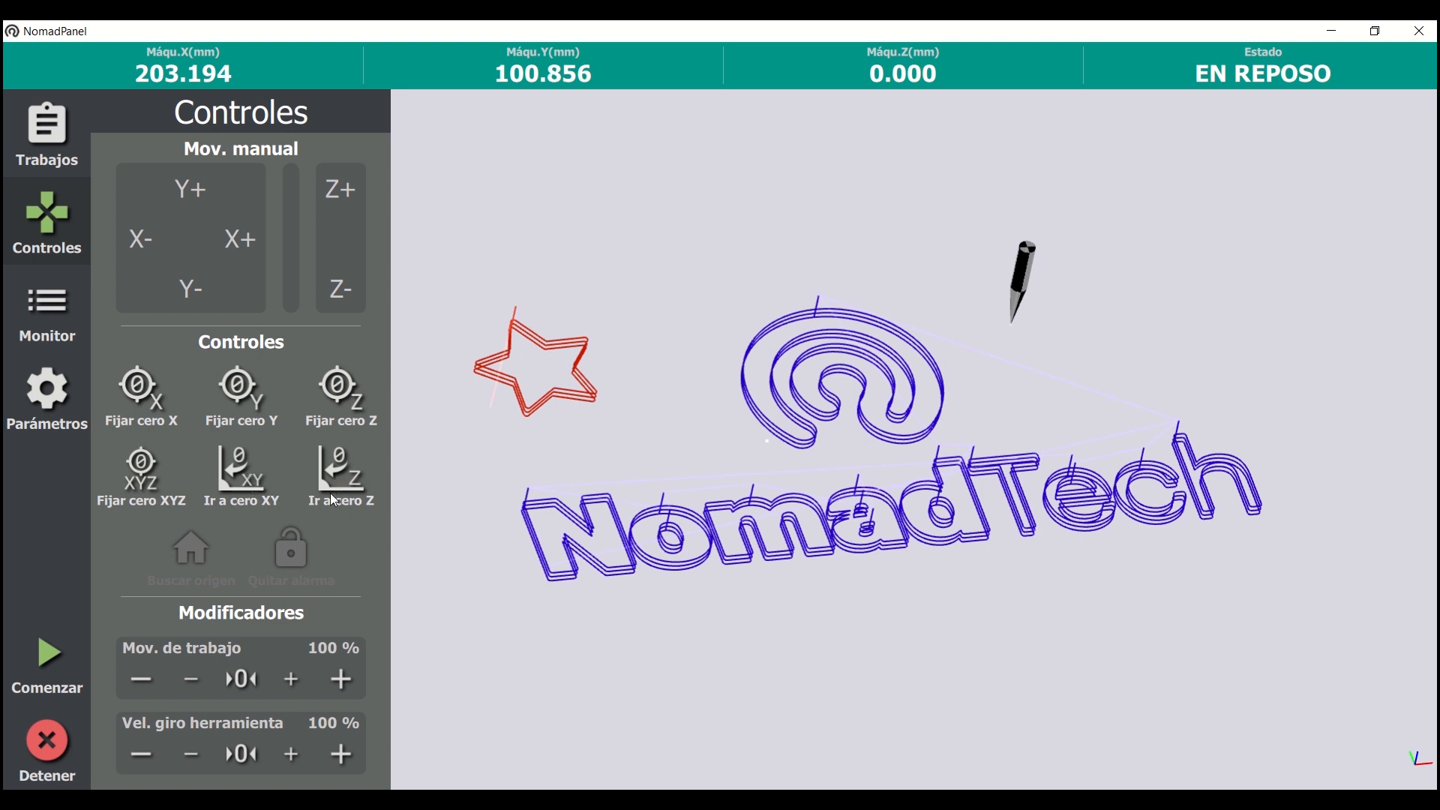
left_click(248, 484)
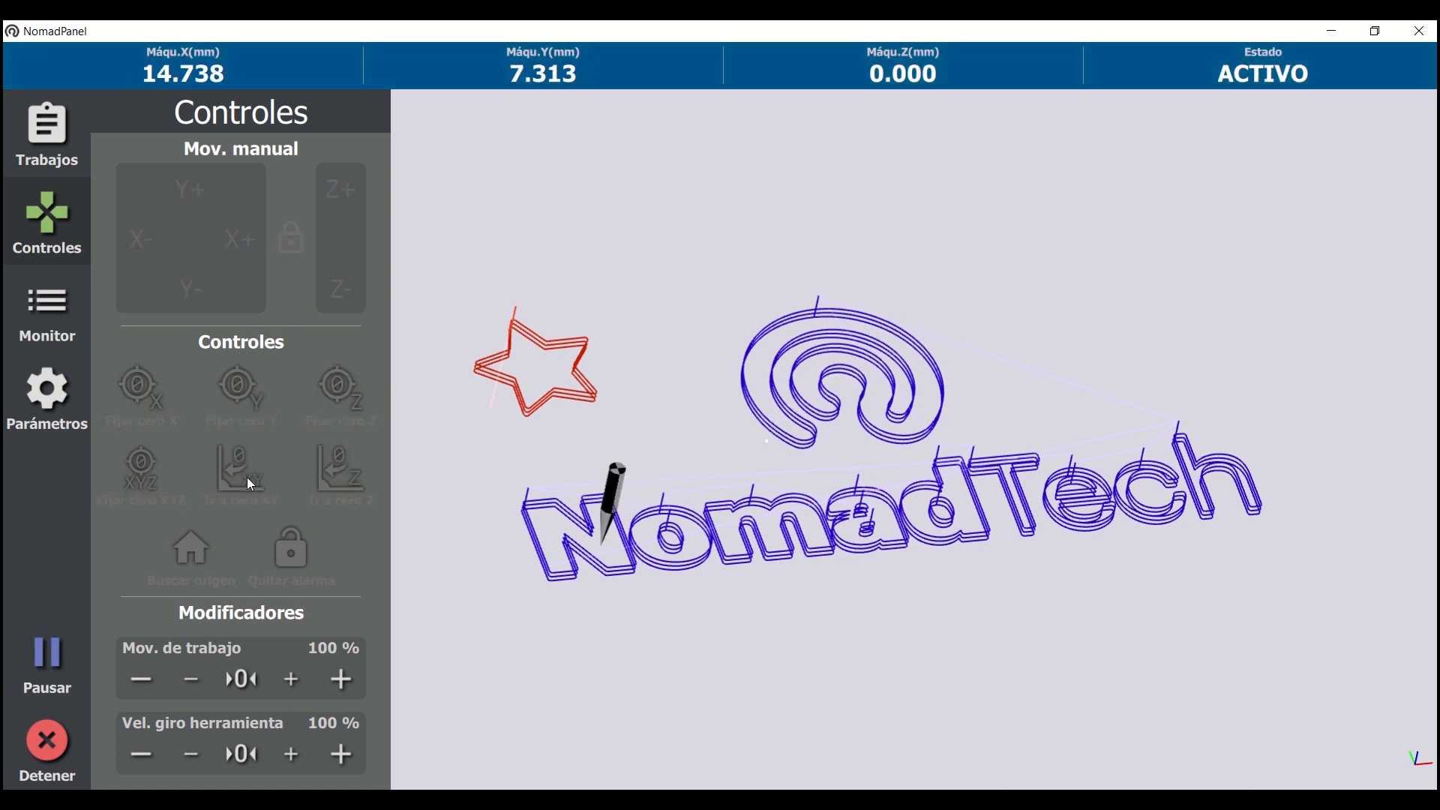
Jog the tool in the positive X and Y directions and fix the XYZ zero at its new position.
left_click(151, 471)
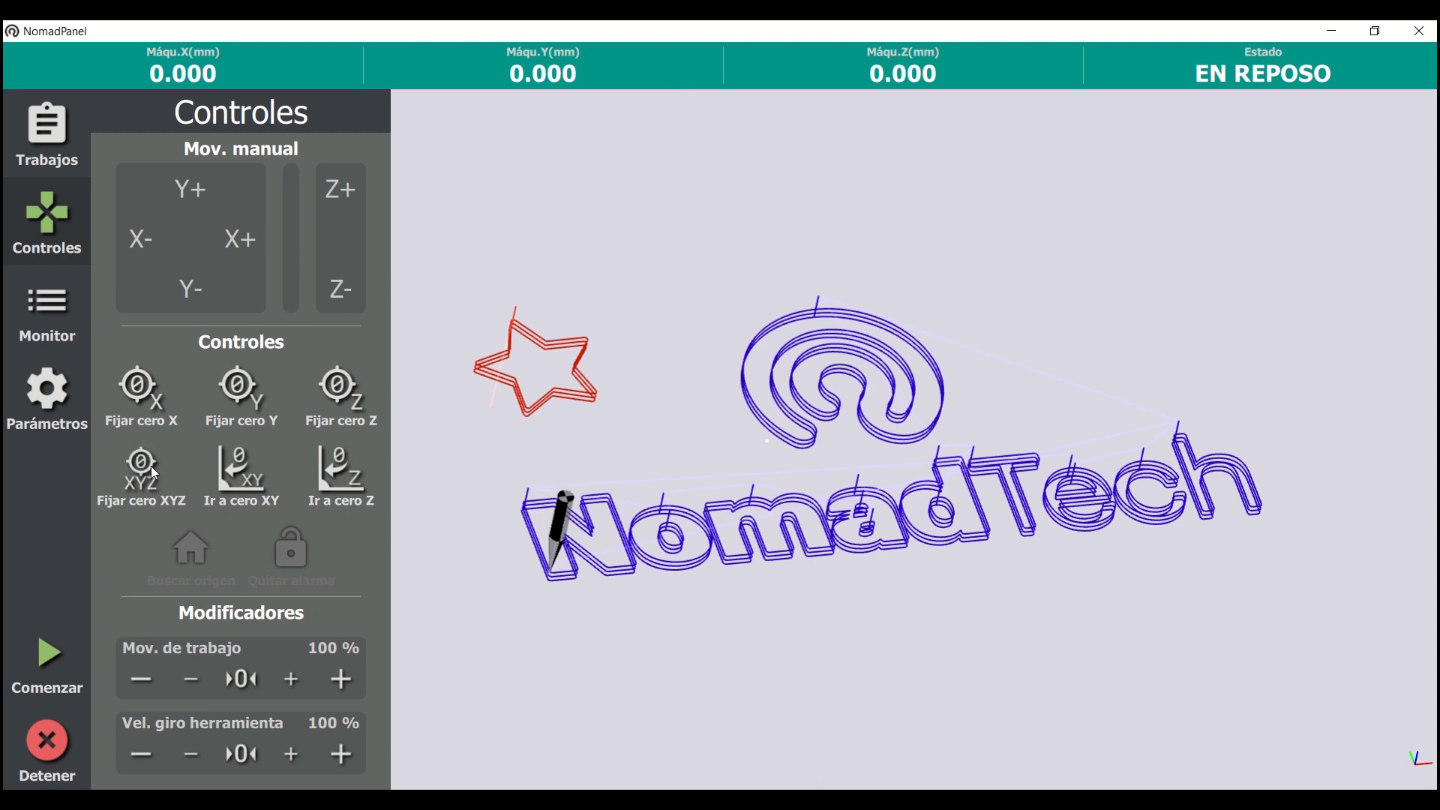
left_click(236, 255)
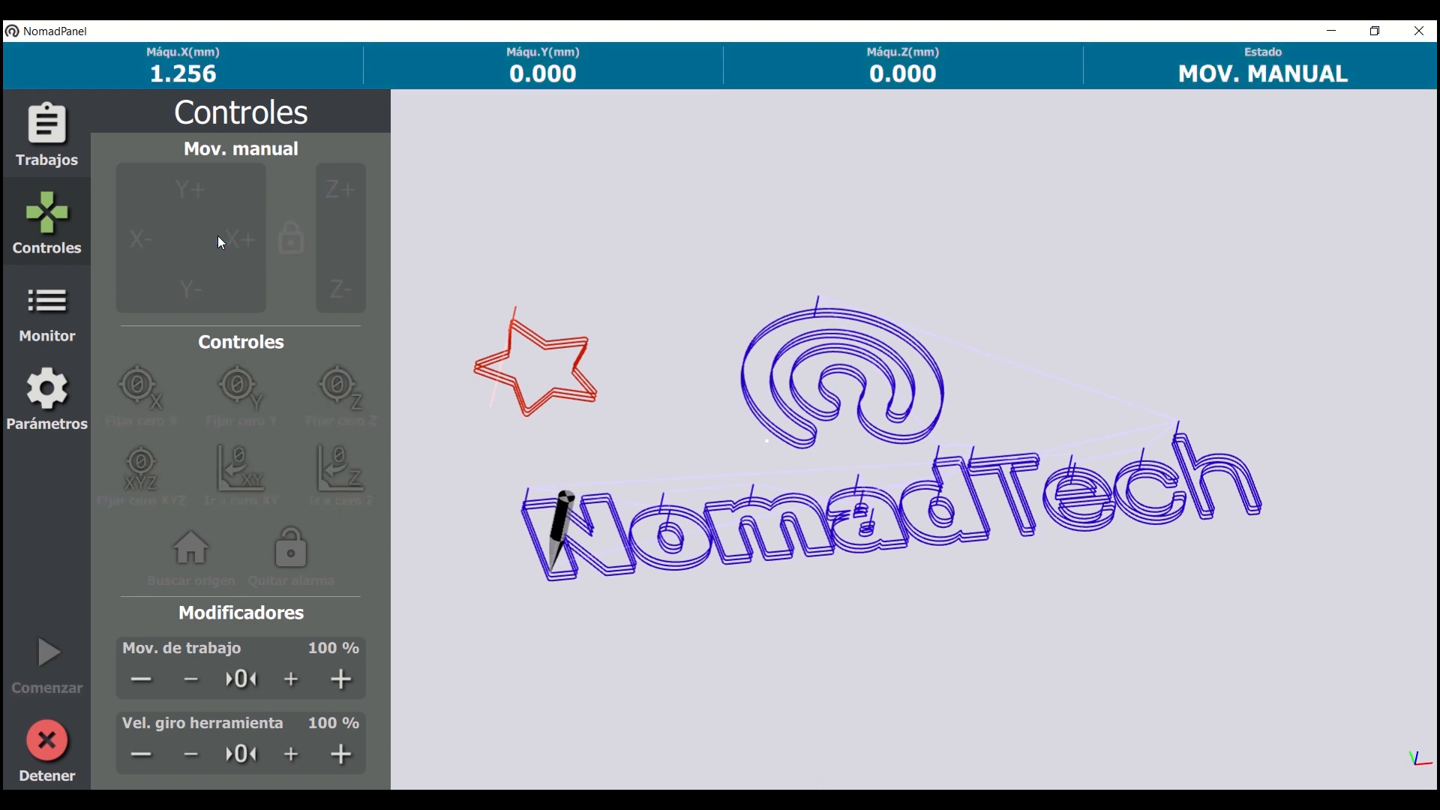
left_click(192, 195)
left_click(141, 471)
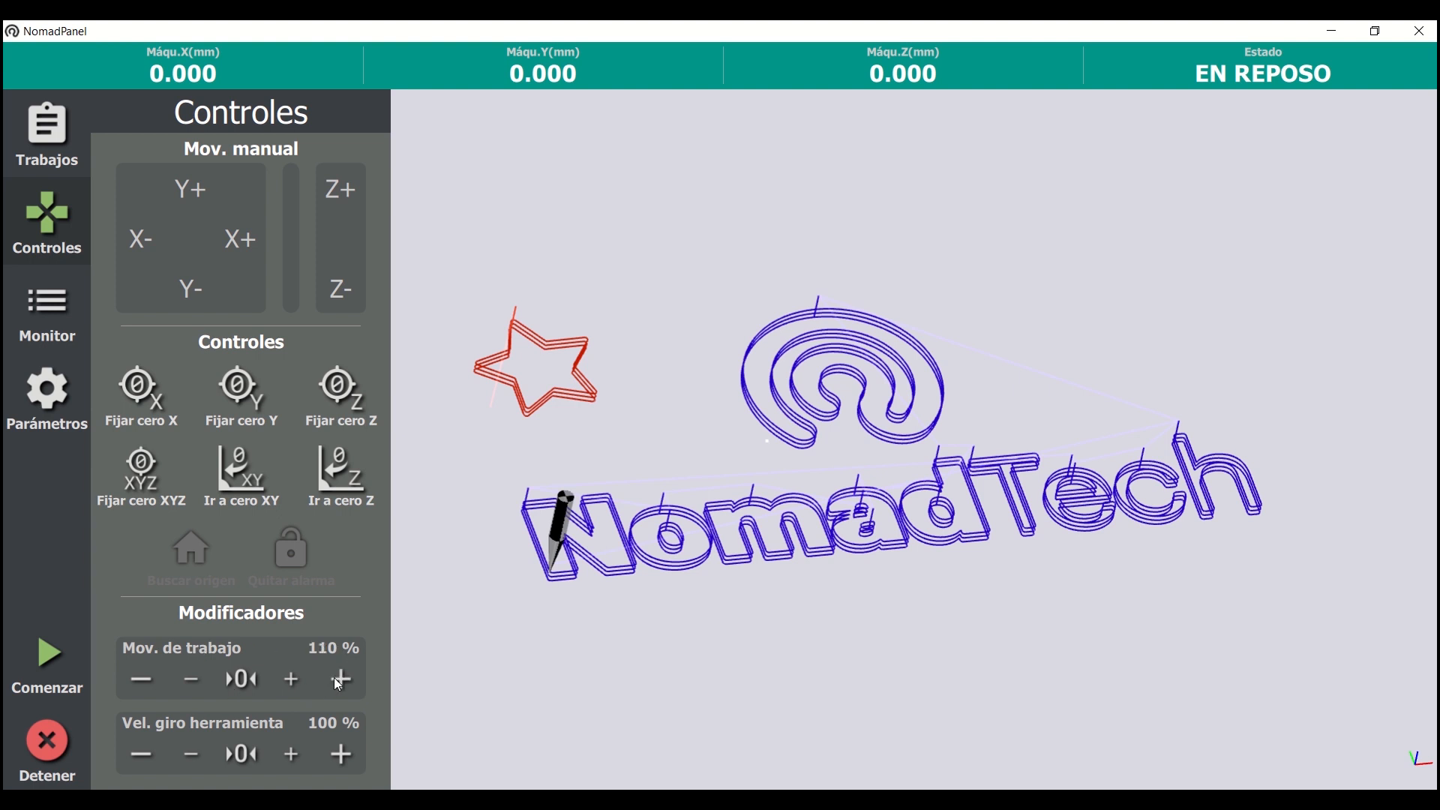
Try coarse and fine adjustments of the work movement and tool rotation speed modifiers, leaving both at 100 %.
left_click(141, 675)
left_click(144, 677)
left_click(145, 745)
left_click(149, 746)
left_click(285, 753)
left_click(286, 753)
left_click(192, 750)
left_click(192, 751)
Review the sent commands in the monitor and send the manual command G1 X5 Y6.
left_click(57, 307)
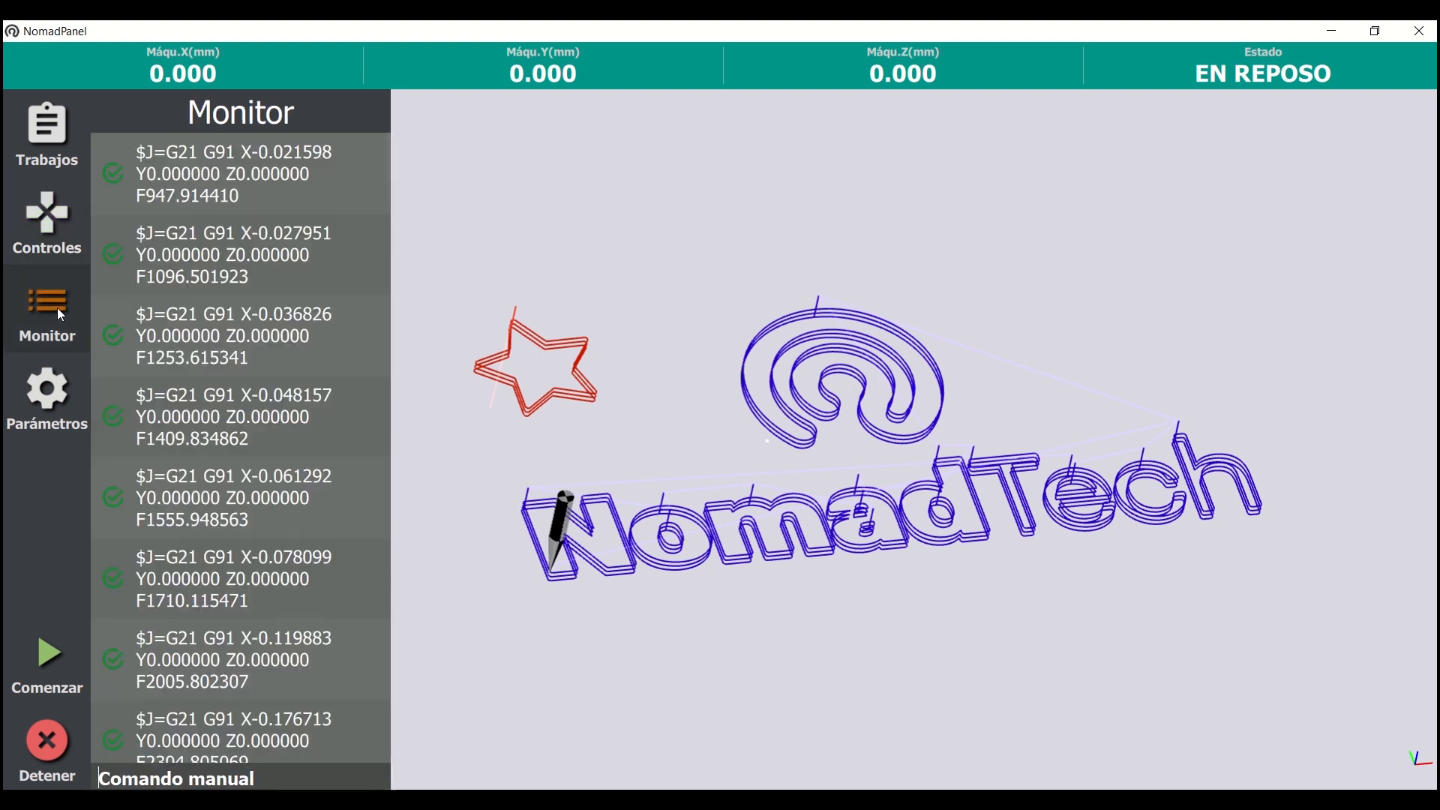
scroll(142, 343, "down", 4)
scroll(150, 346, "down", 20)
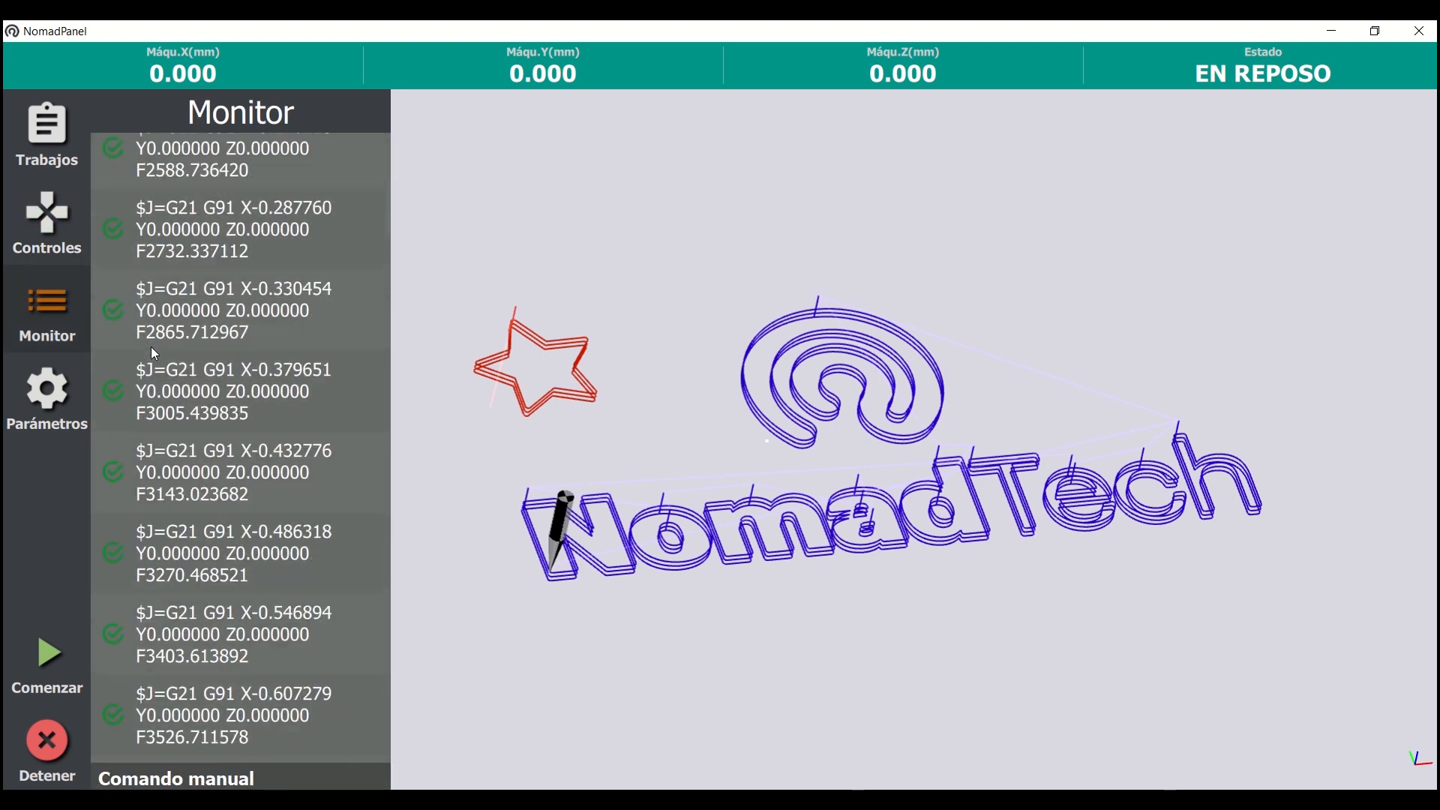
scroll(231, 398, "down", 11)
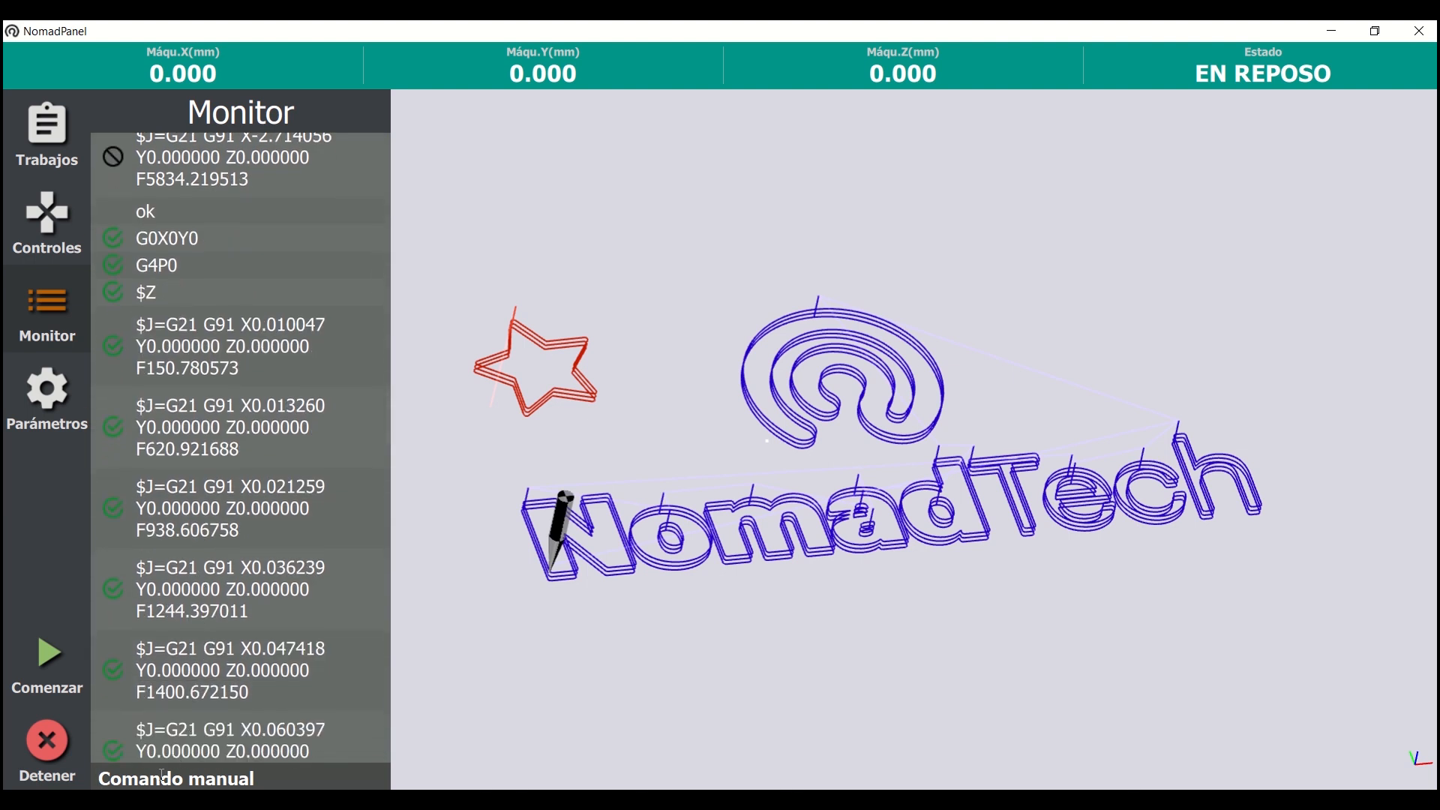
type("G1 X5")
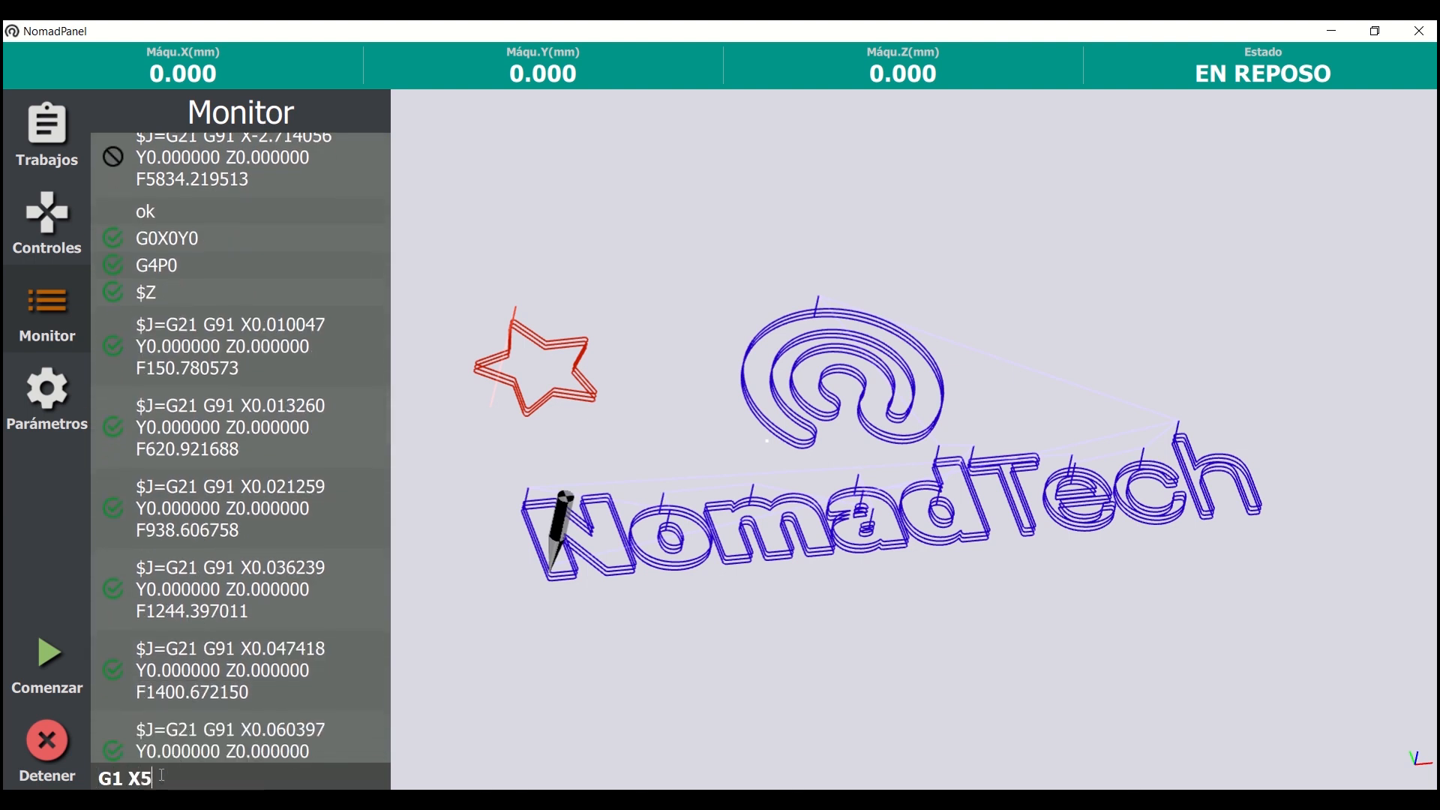
type(" Y6")
key("Return")
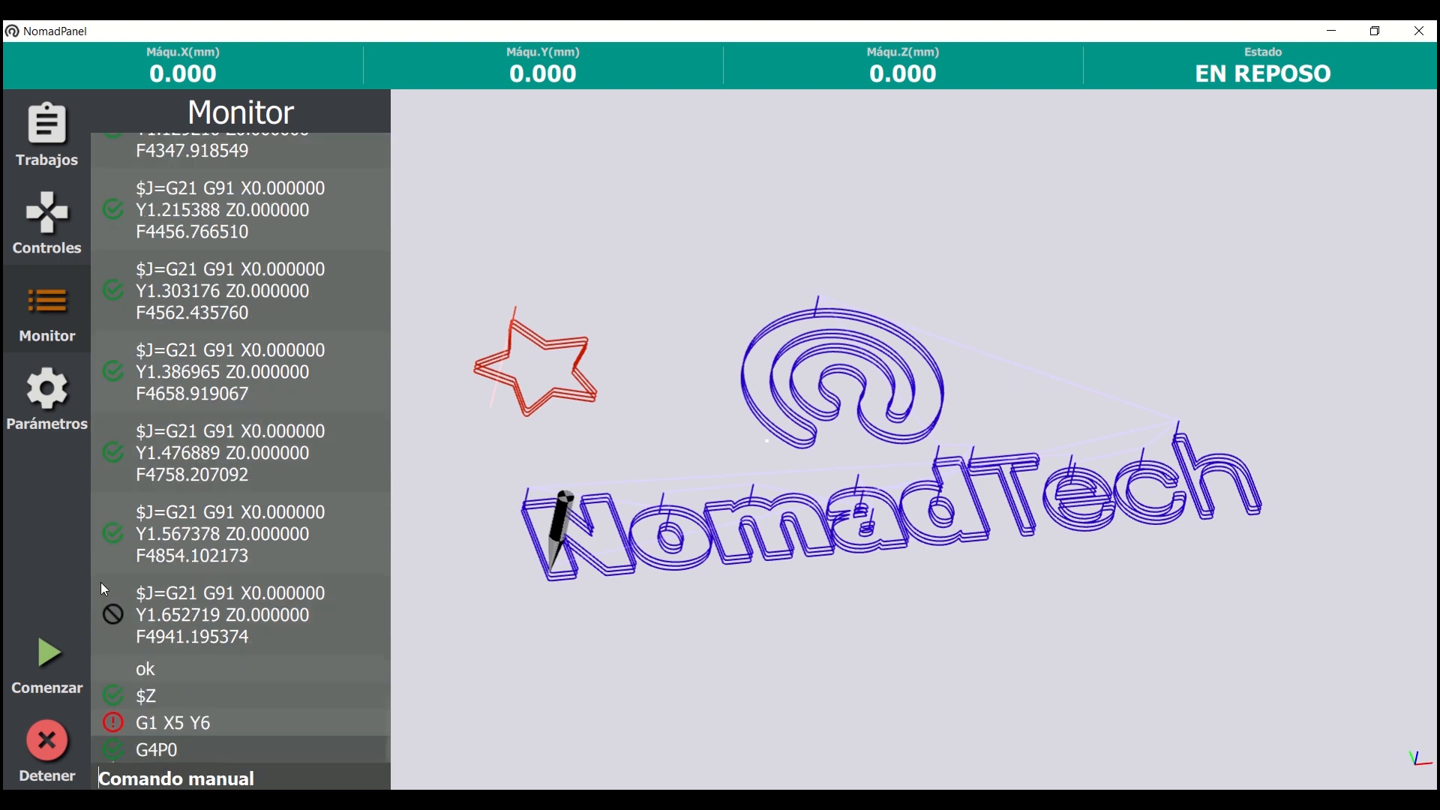
Exclude the estrella job from the run and start machining the LogoNomad job.
left_click(62, 144)
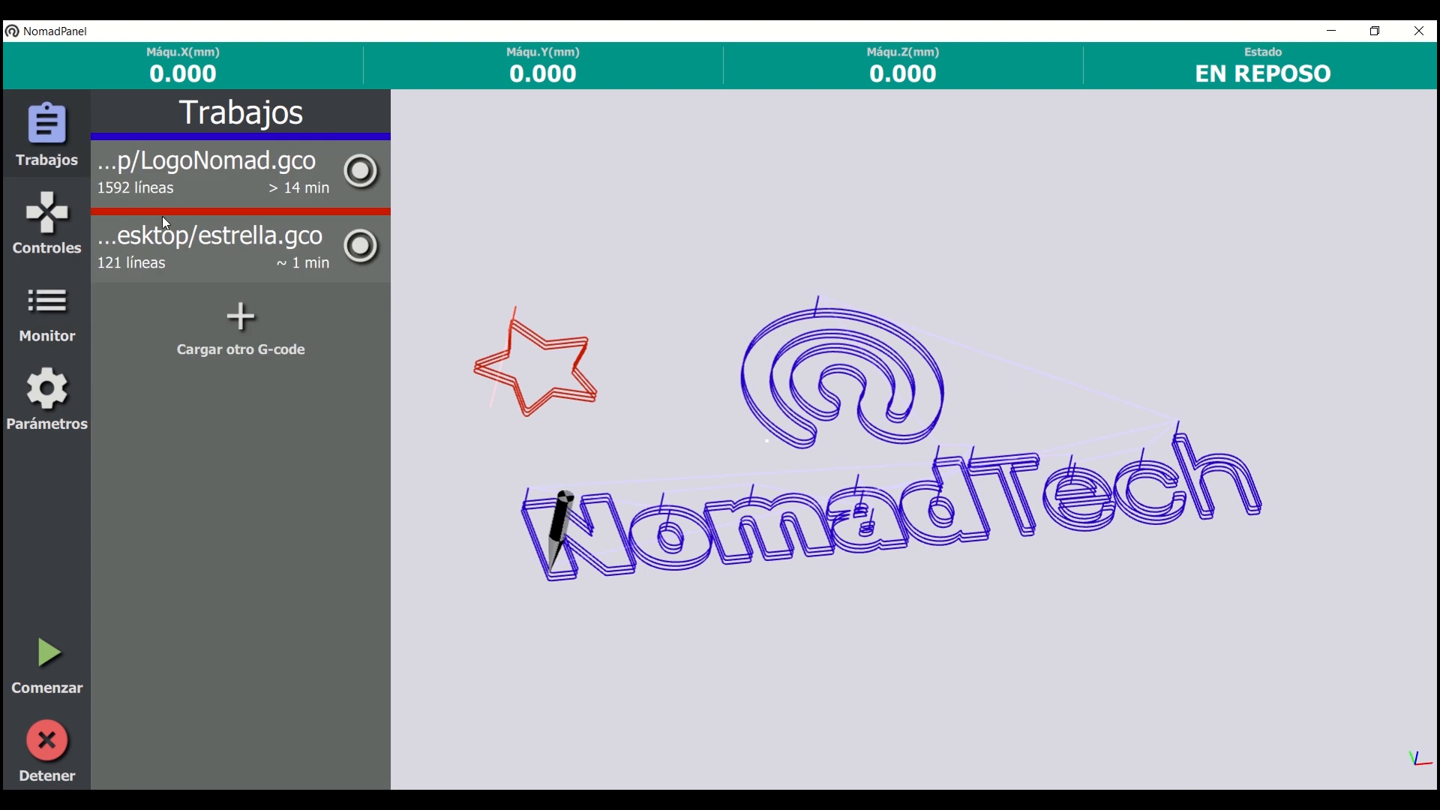
left_click(184, 196)
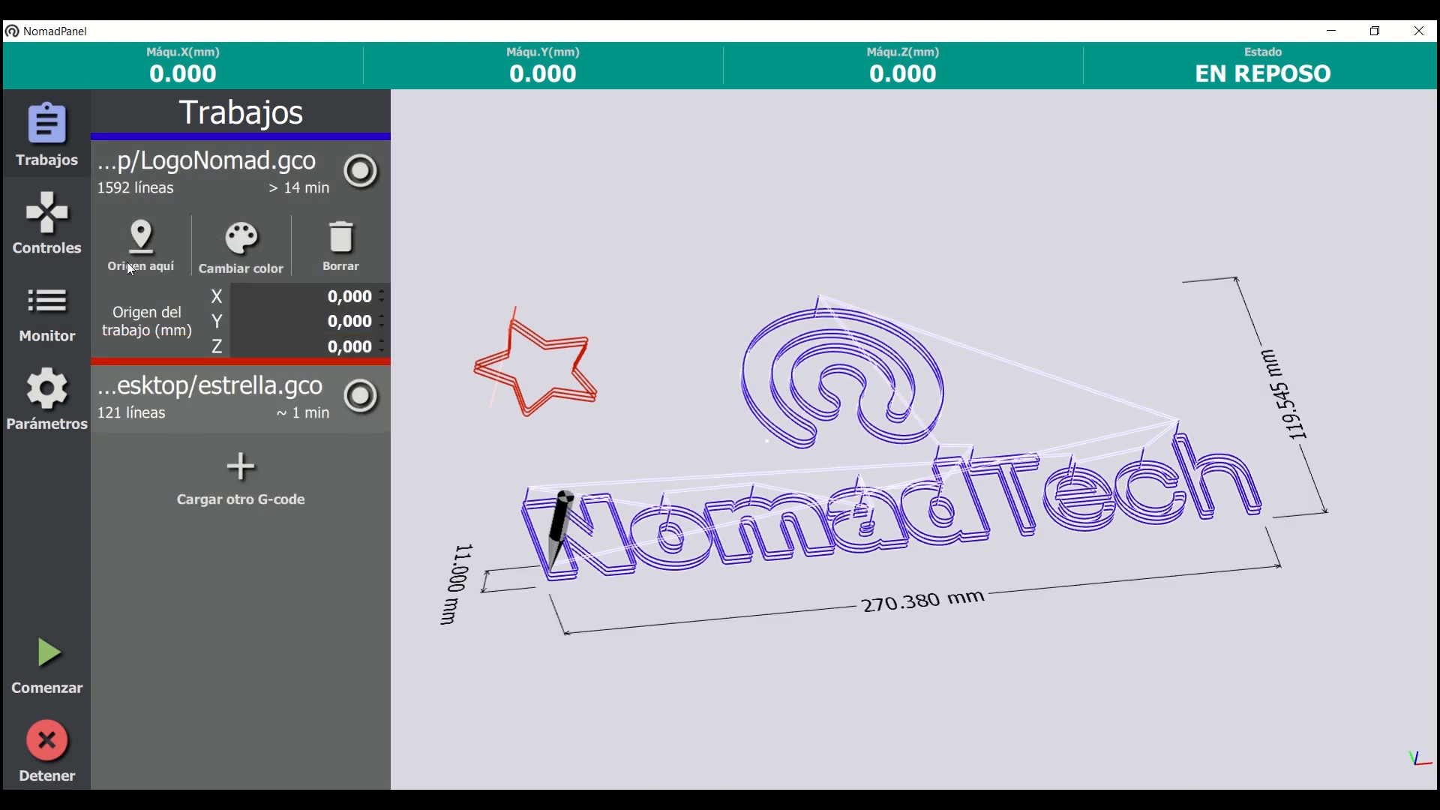
left_click(61, 235)
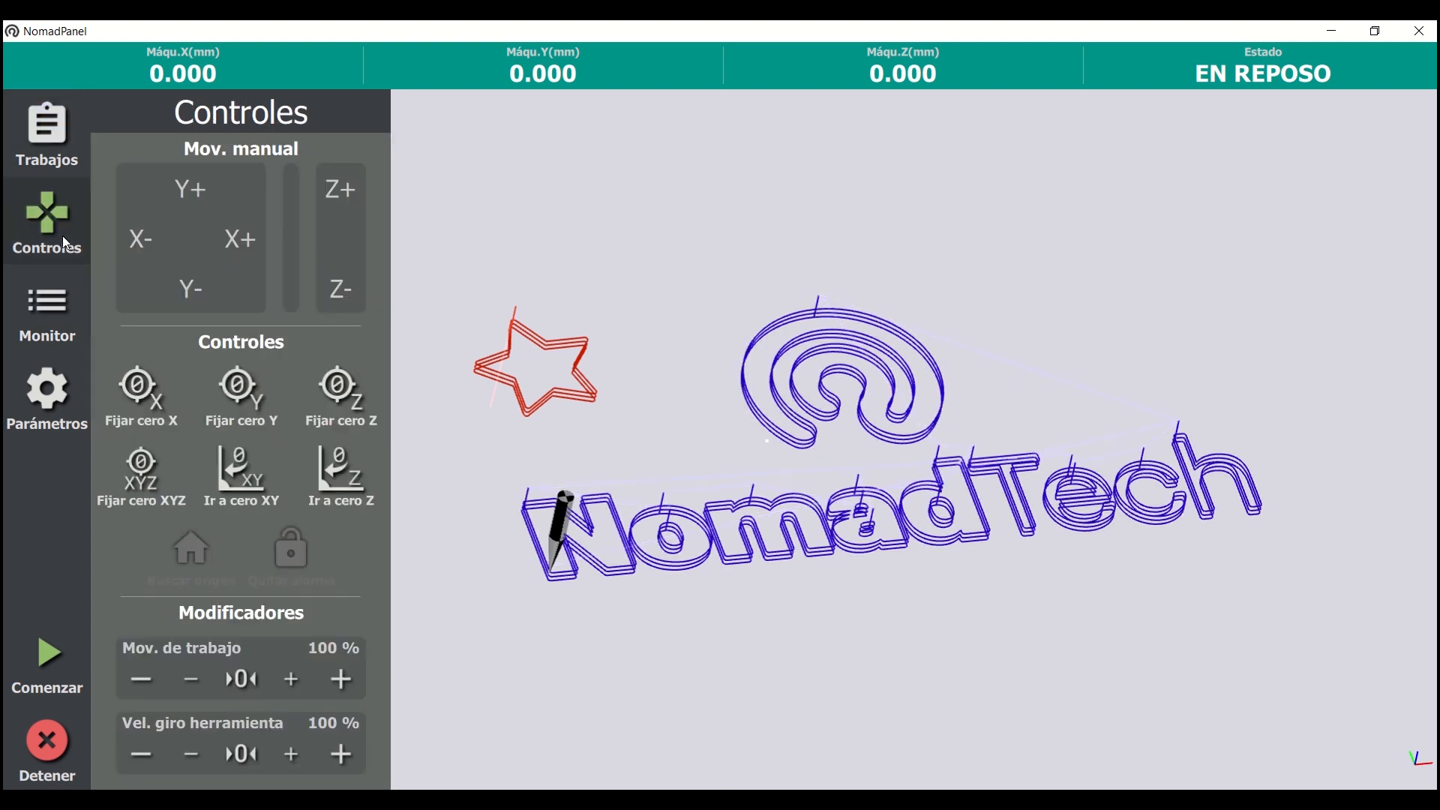
left_click(43, 140)
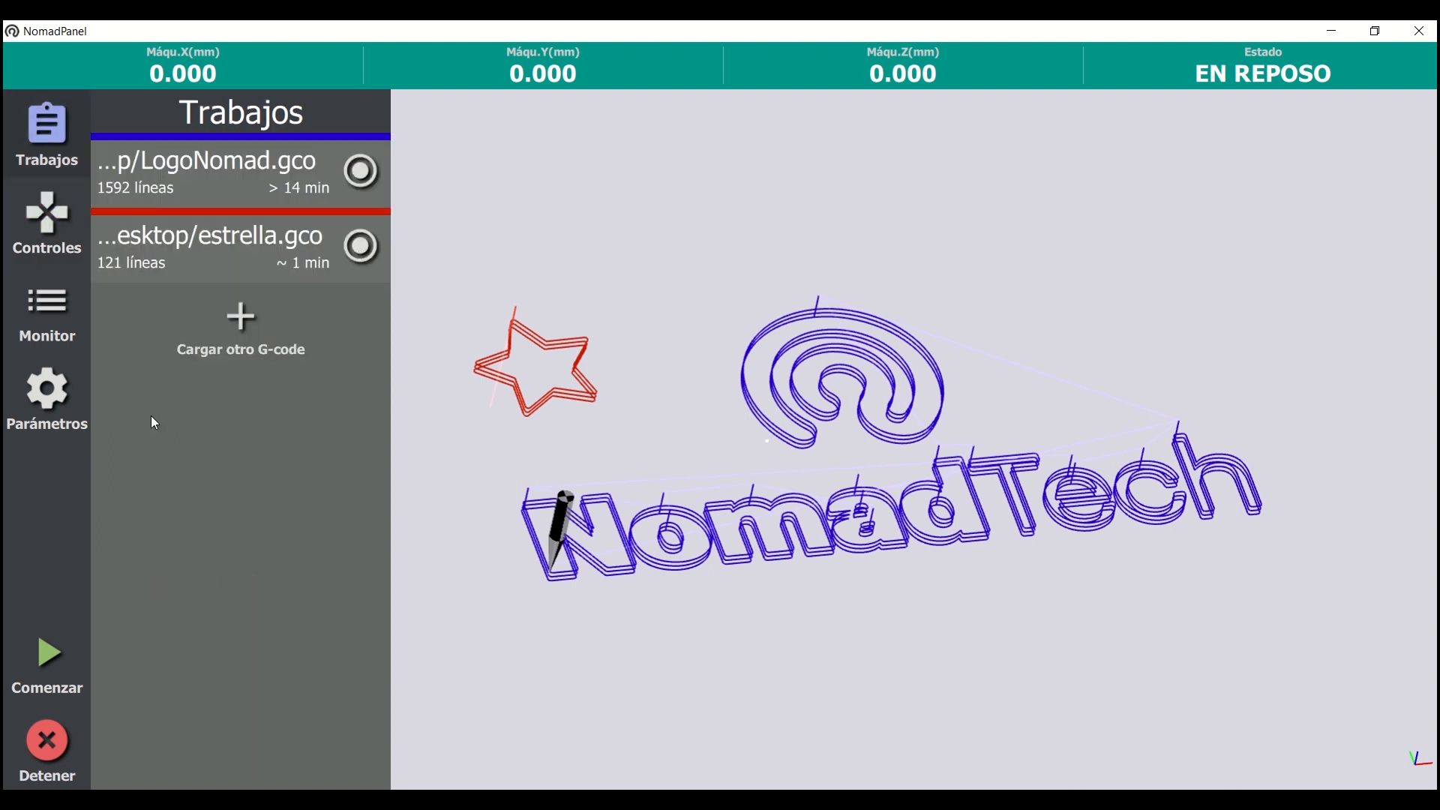
left_click(363, 244)
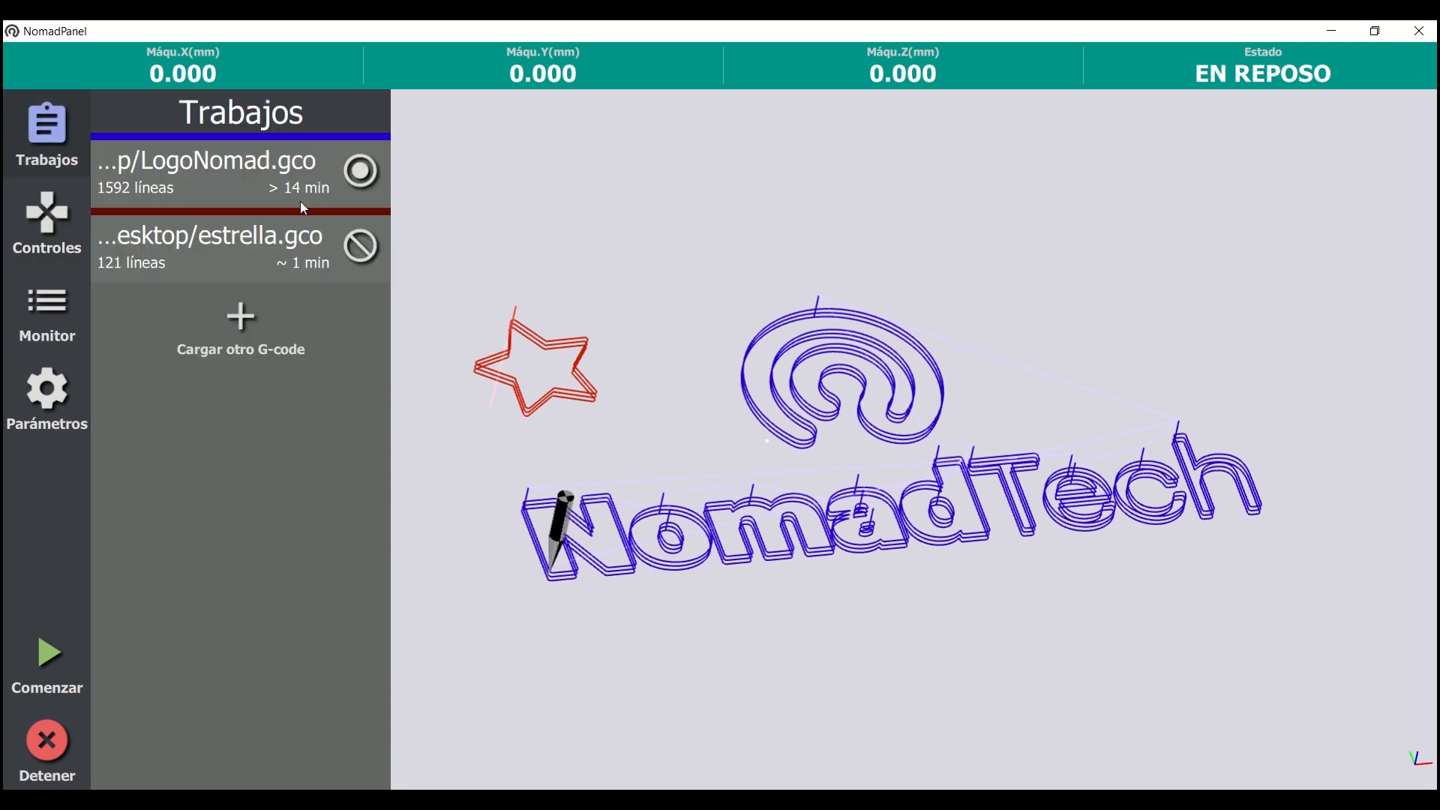
left_click(48, 646)
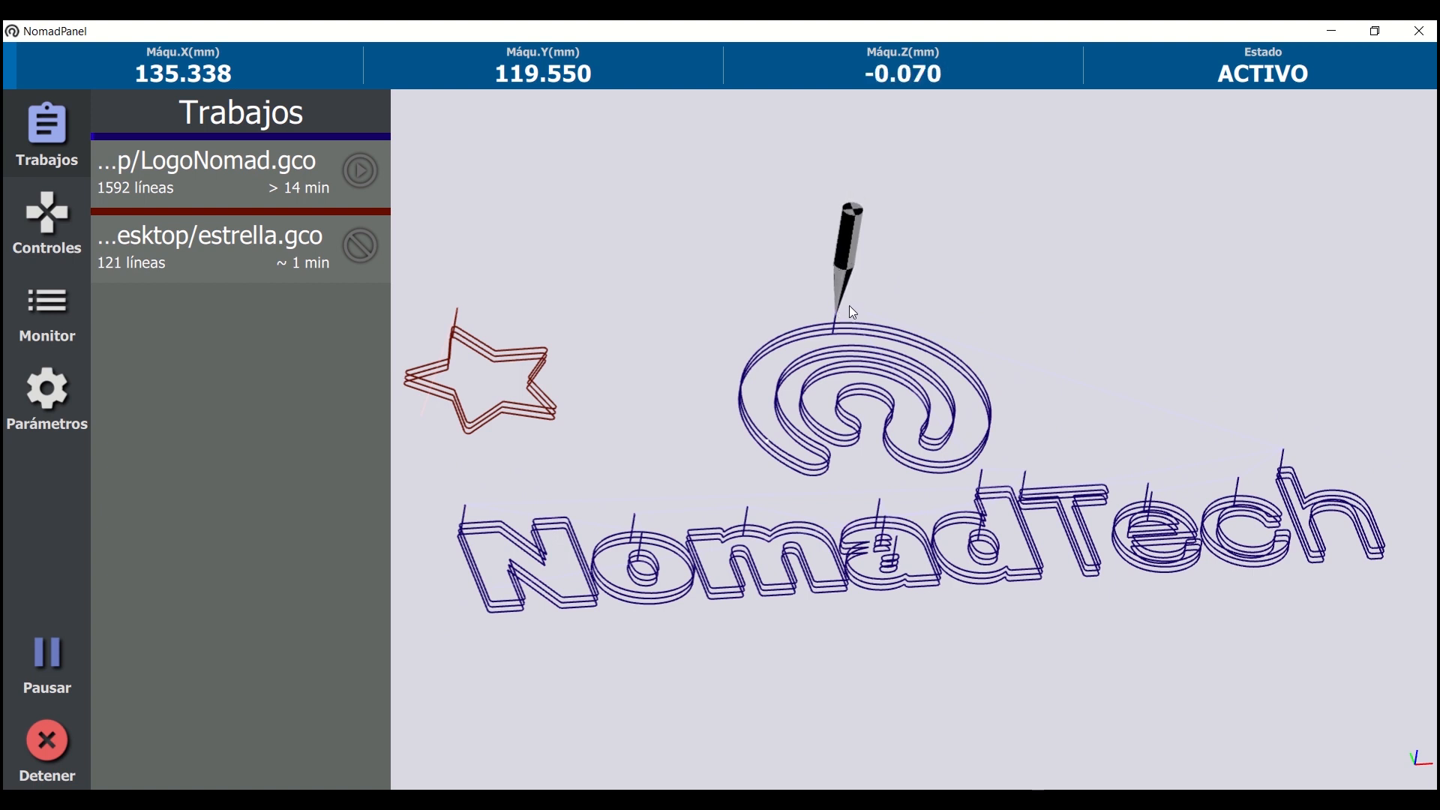
Pause and resume the running LogoNomad job twice.
left_click(56, 655)
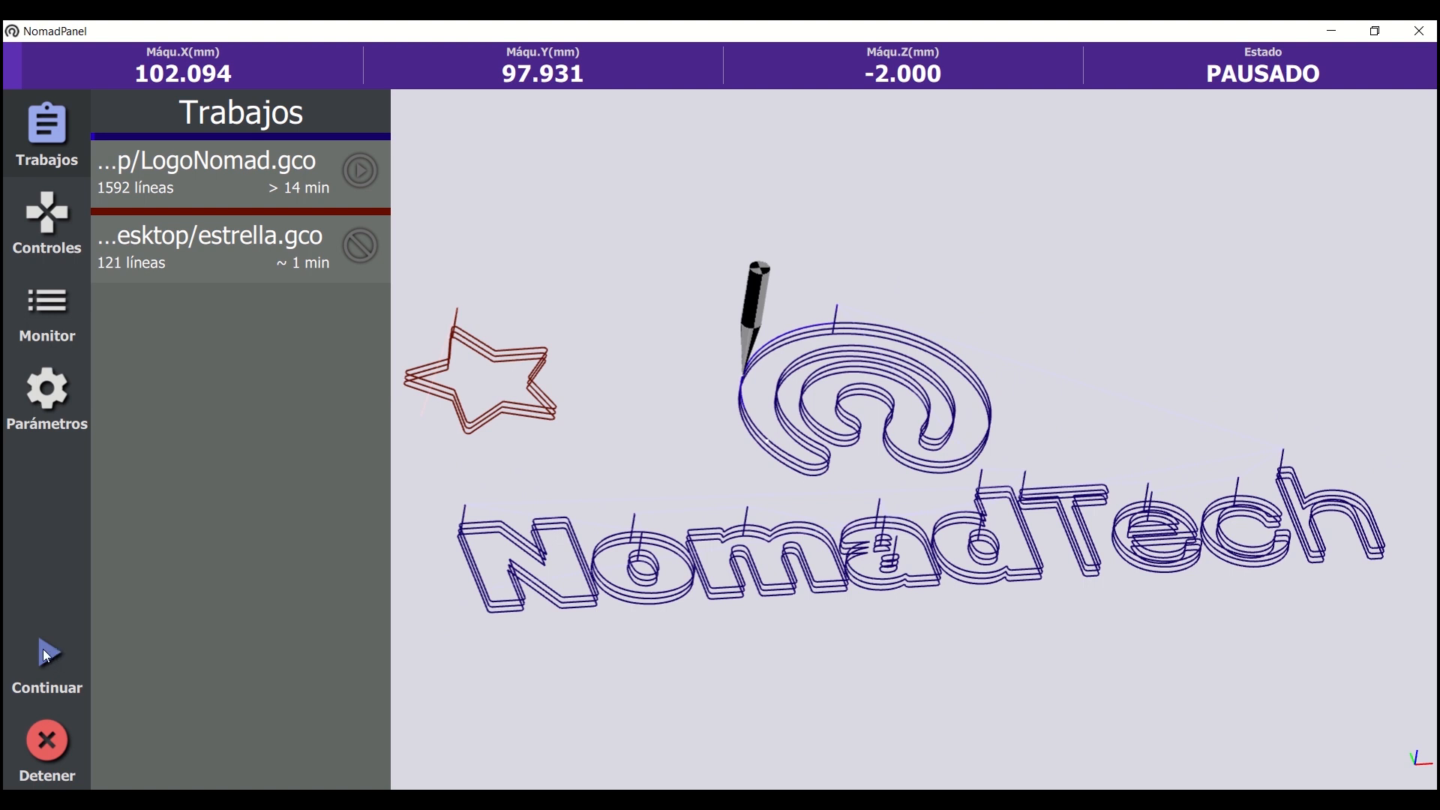
left_click(43, 653)
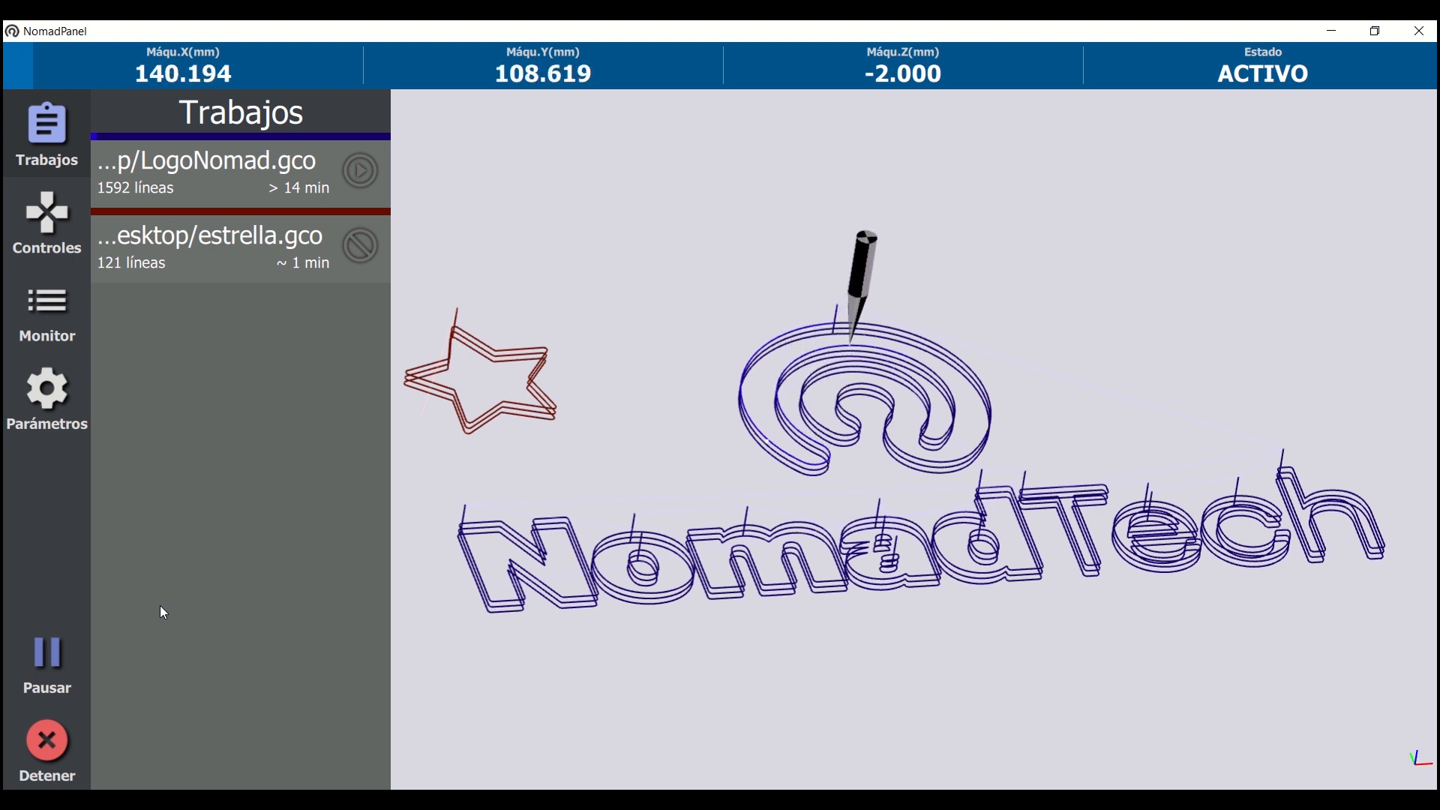
left_click(48, 668)
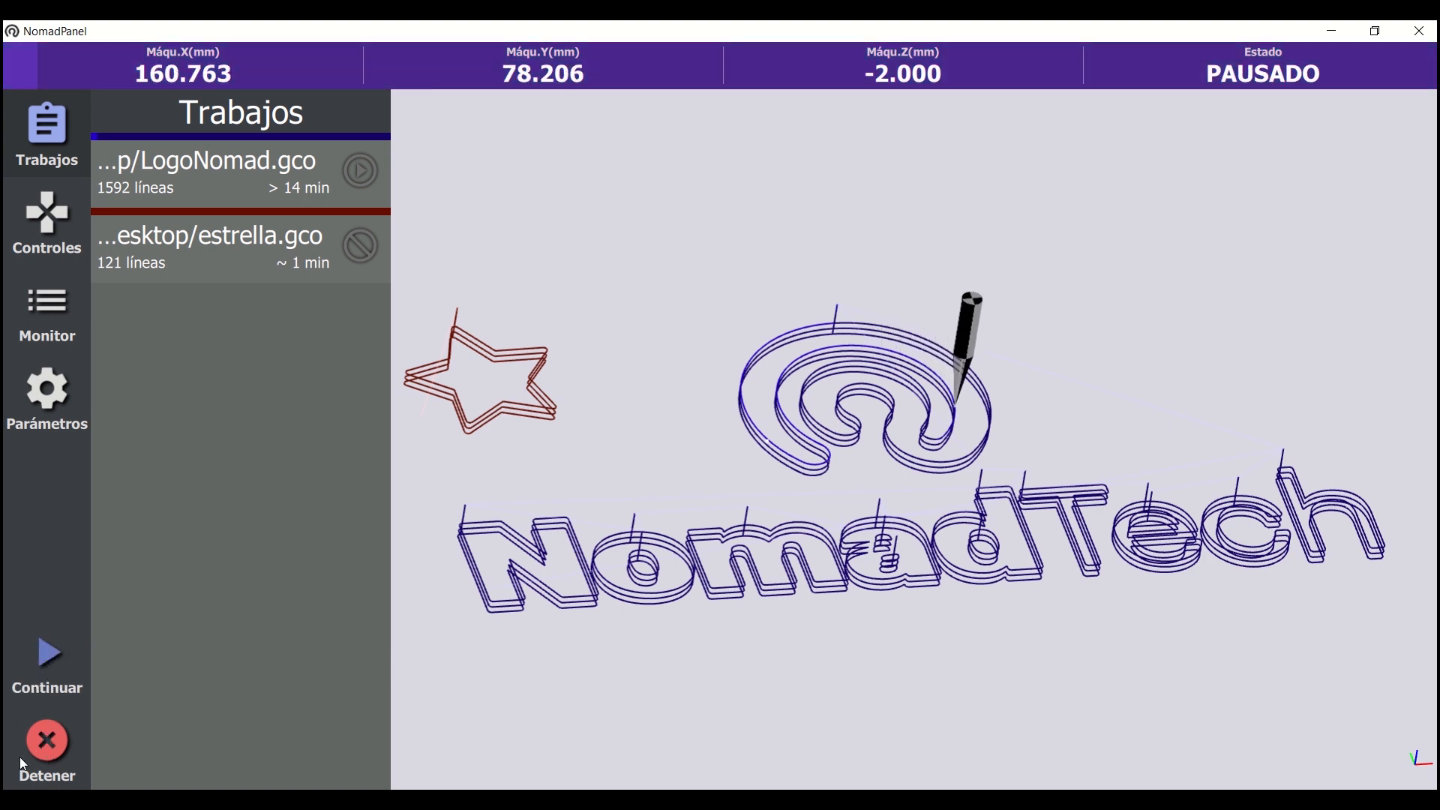
left_click(48, 644)
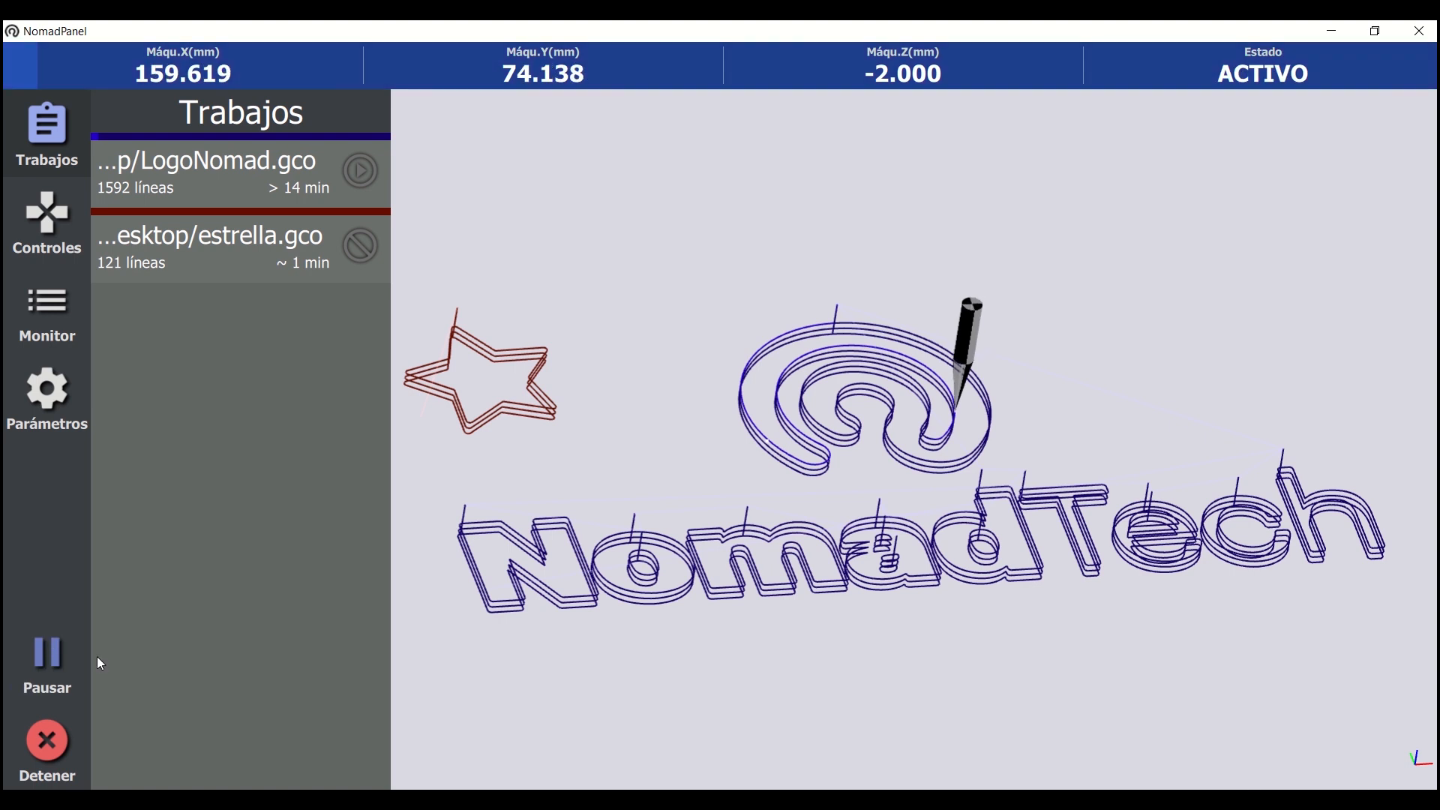
Stop the LogoNomad job mid-run, accept the emergency stop notice and clear the machine alarm.
left_click(51, 739)
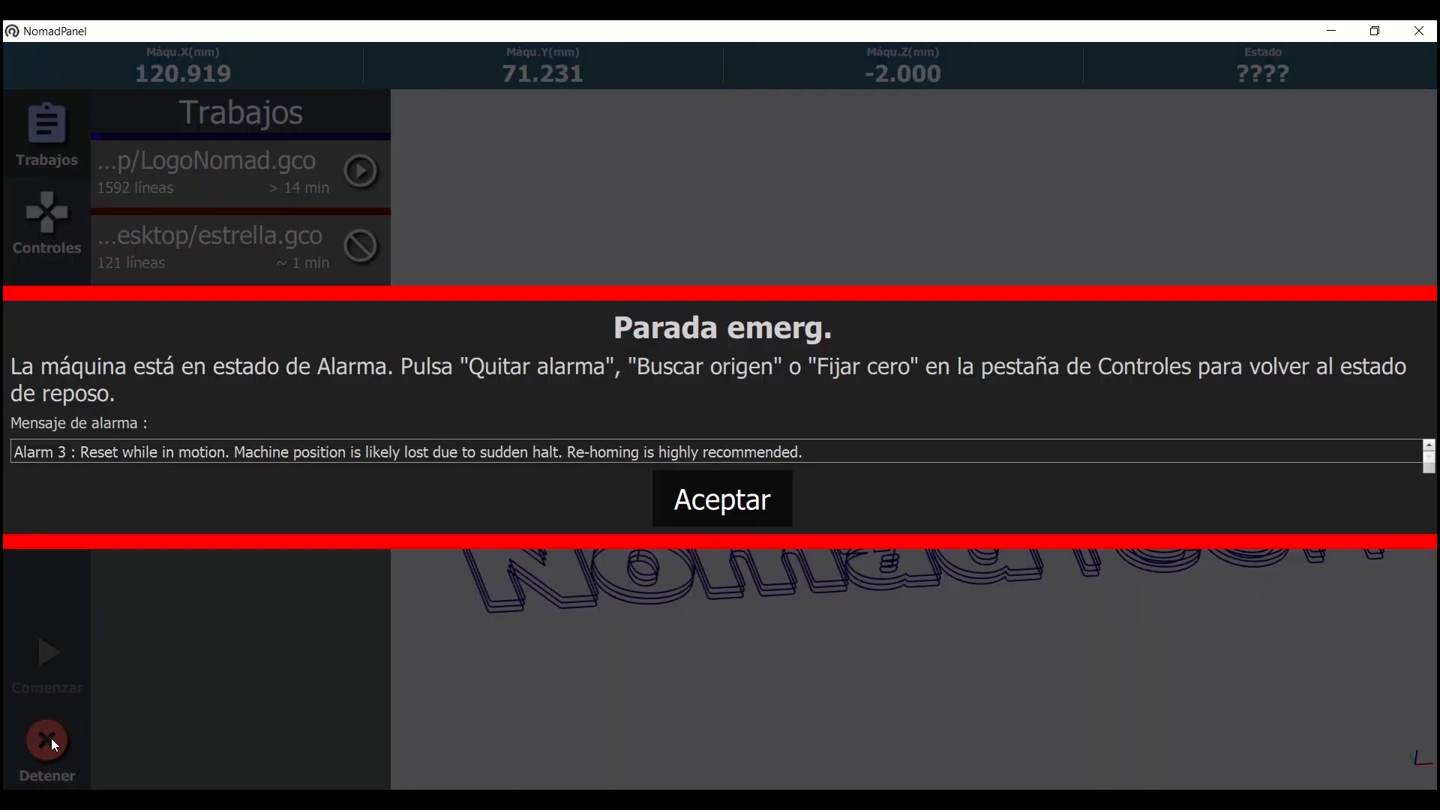
left_click(735, 504)
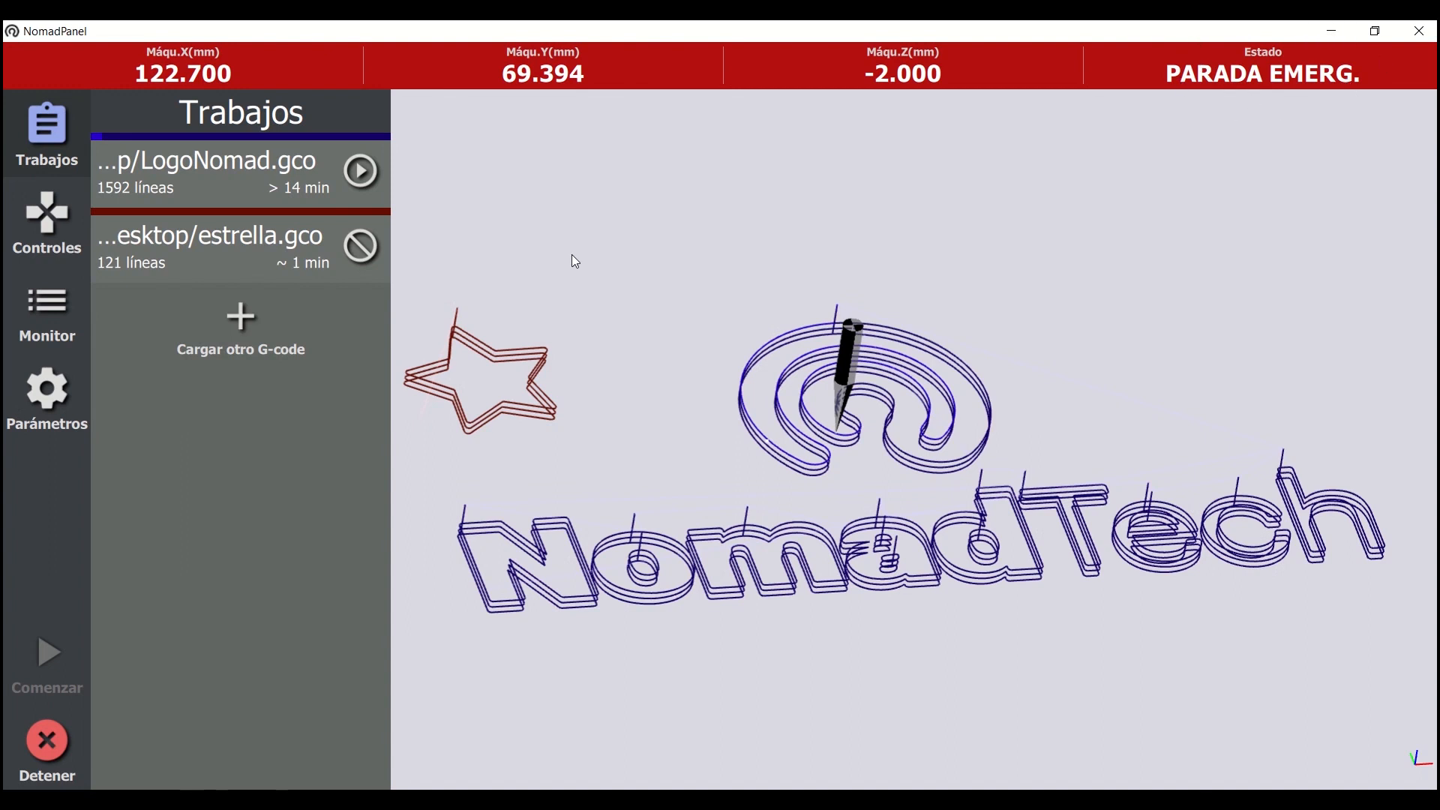
left_click(64, 229)
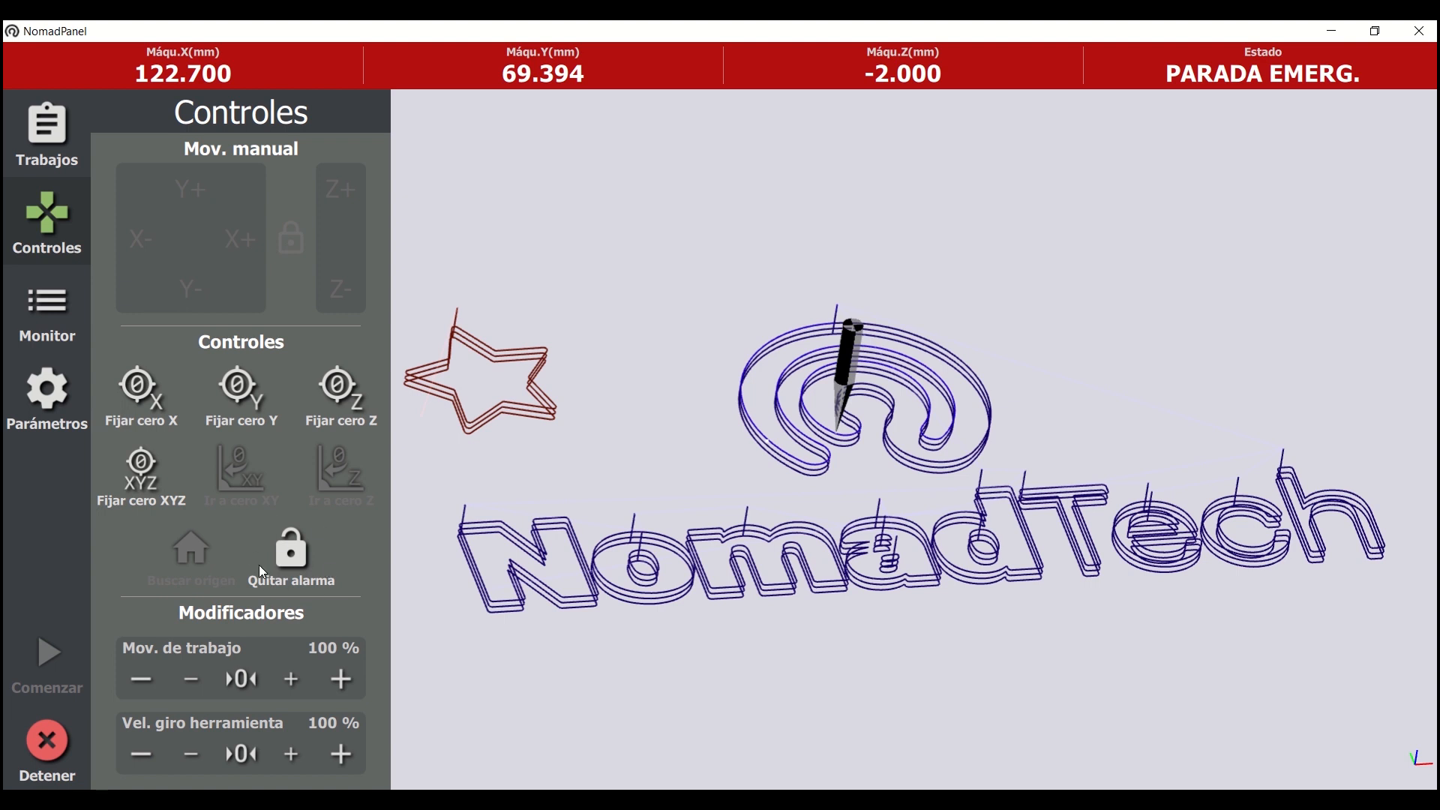
left_click(294, 552)
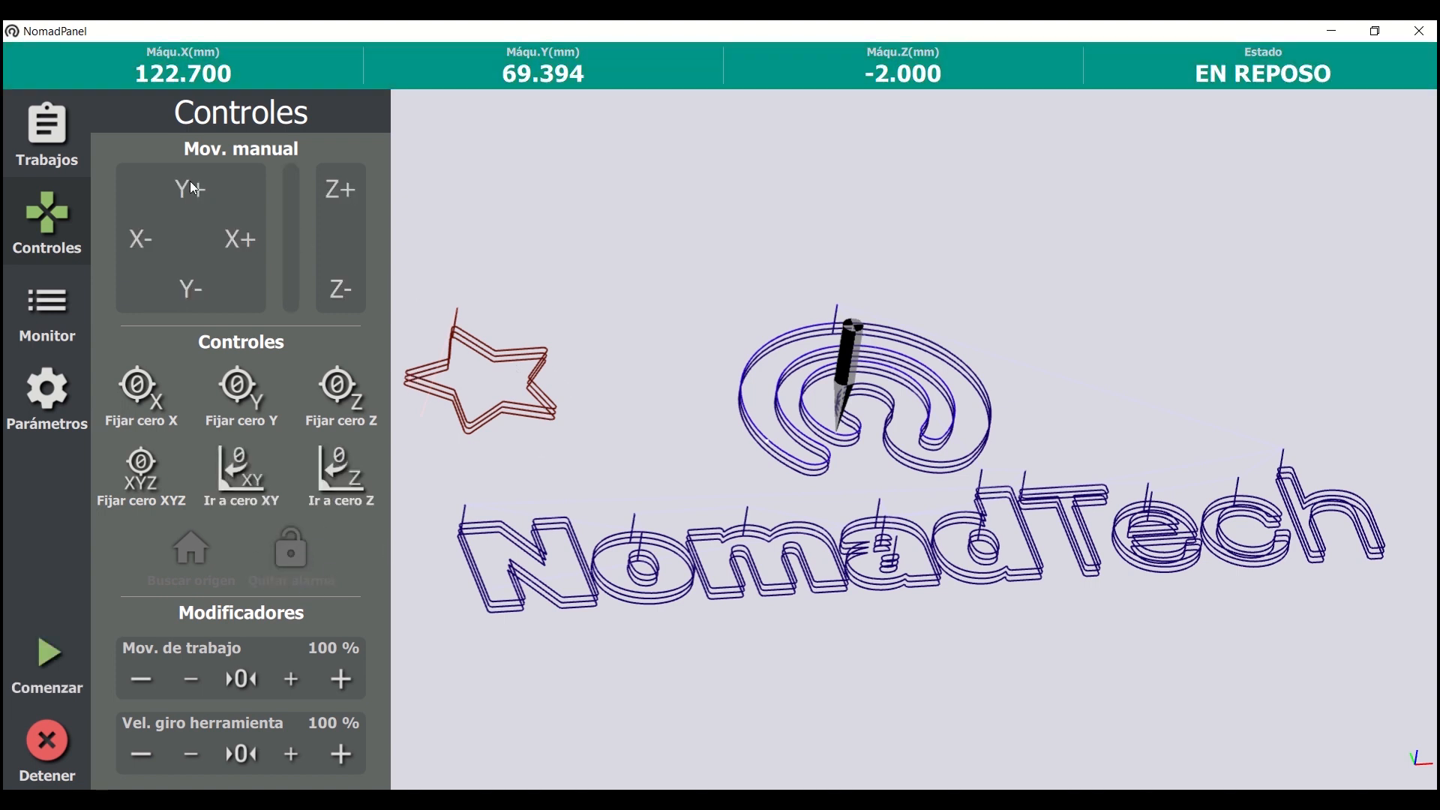
Exclude the LogoNomad job from the run and enable the estrella job.
left_click(57, 139)
left_click(360, 171)
left_click(361, 246)
left_click(361, 172)
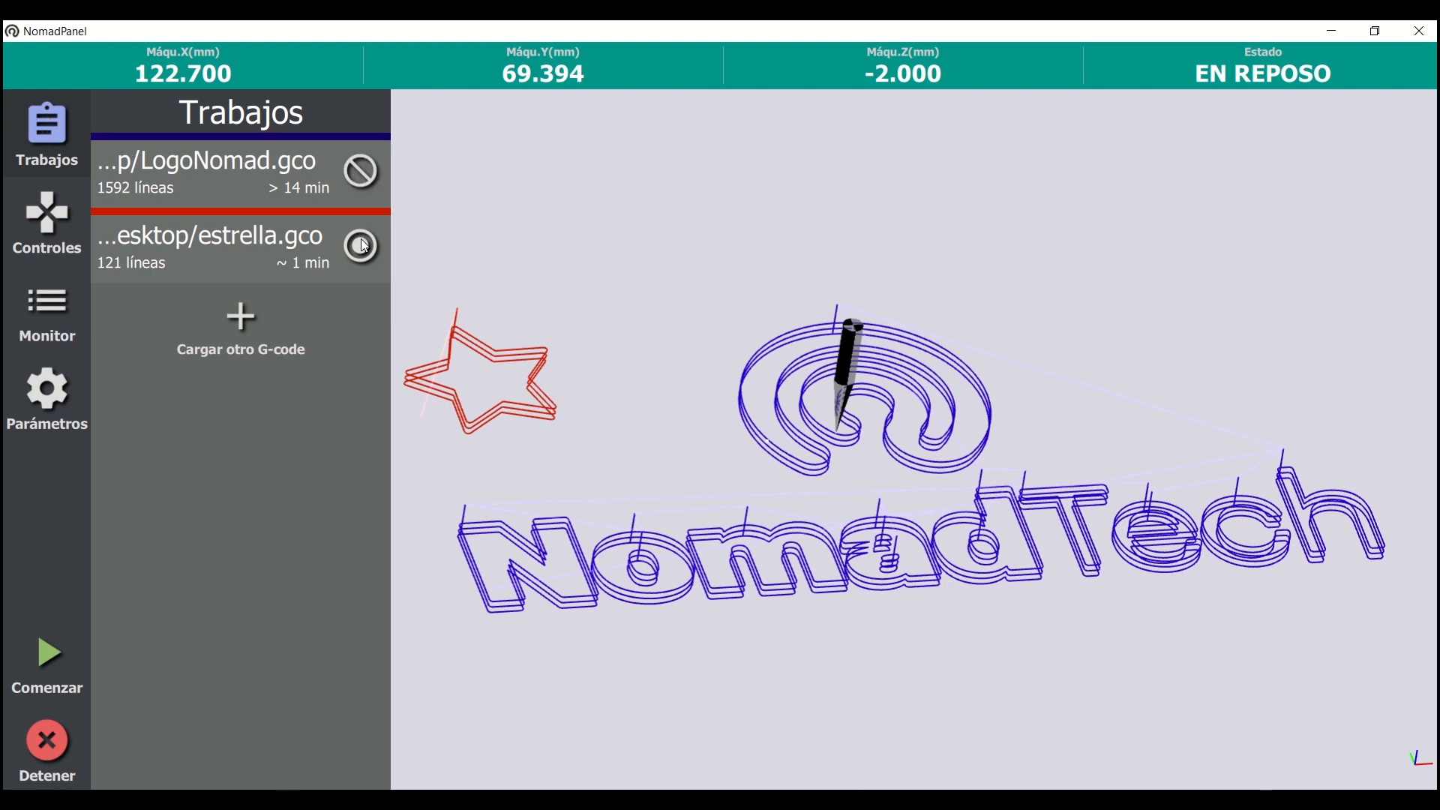
Expand the estrella job's details, run the job to completion and accept the completion notice.
left_click_drag(529, 294, 624, 271)
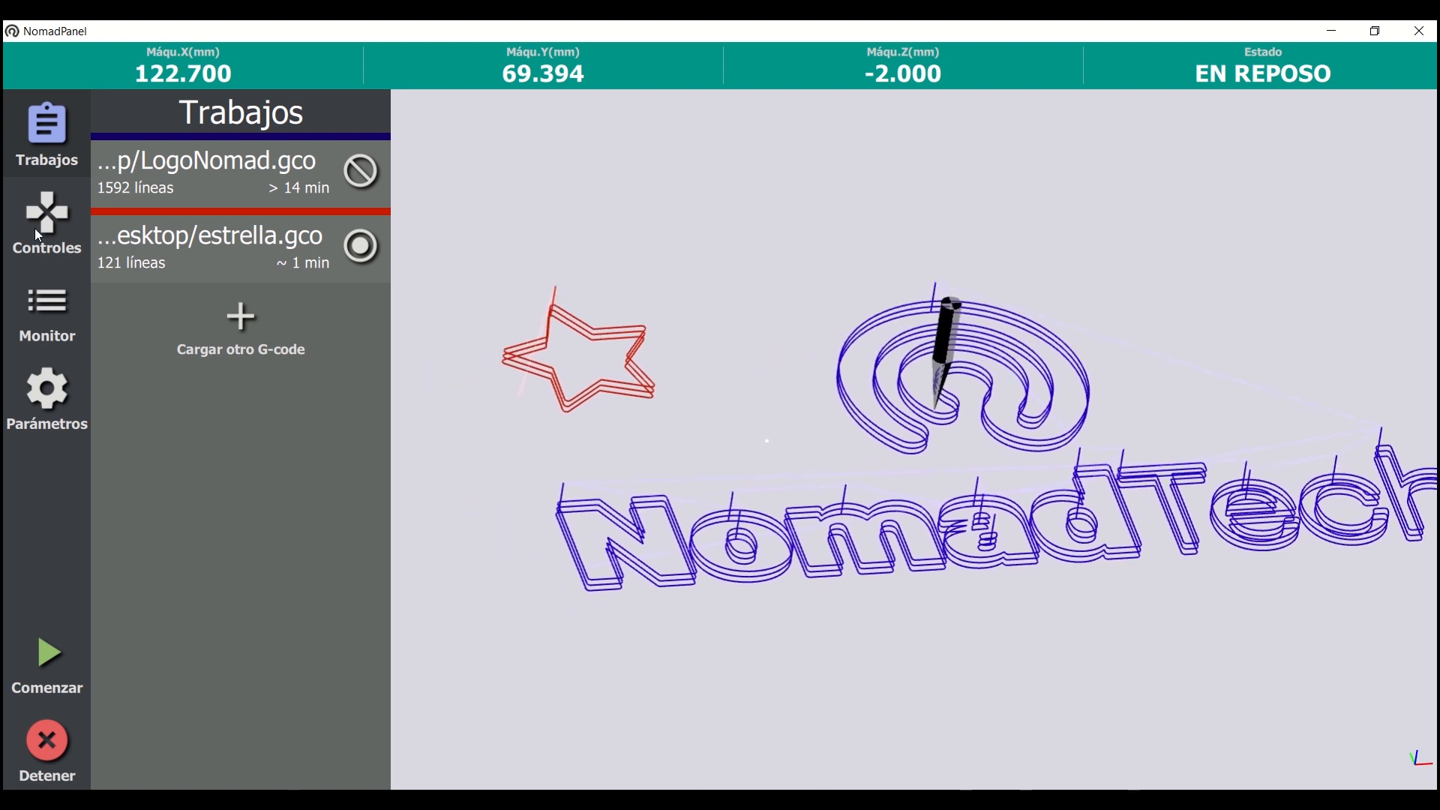
left_click(195, 187)
left_click(232, 382)
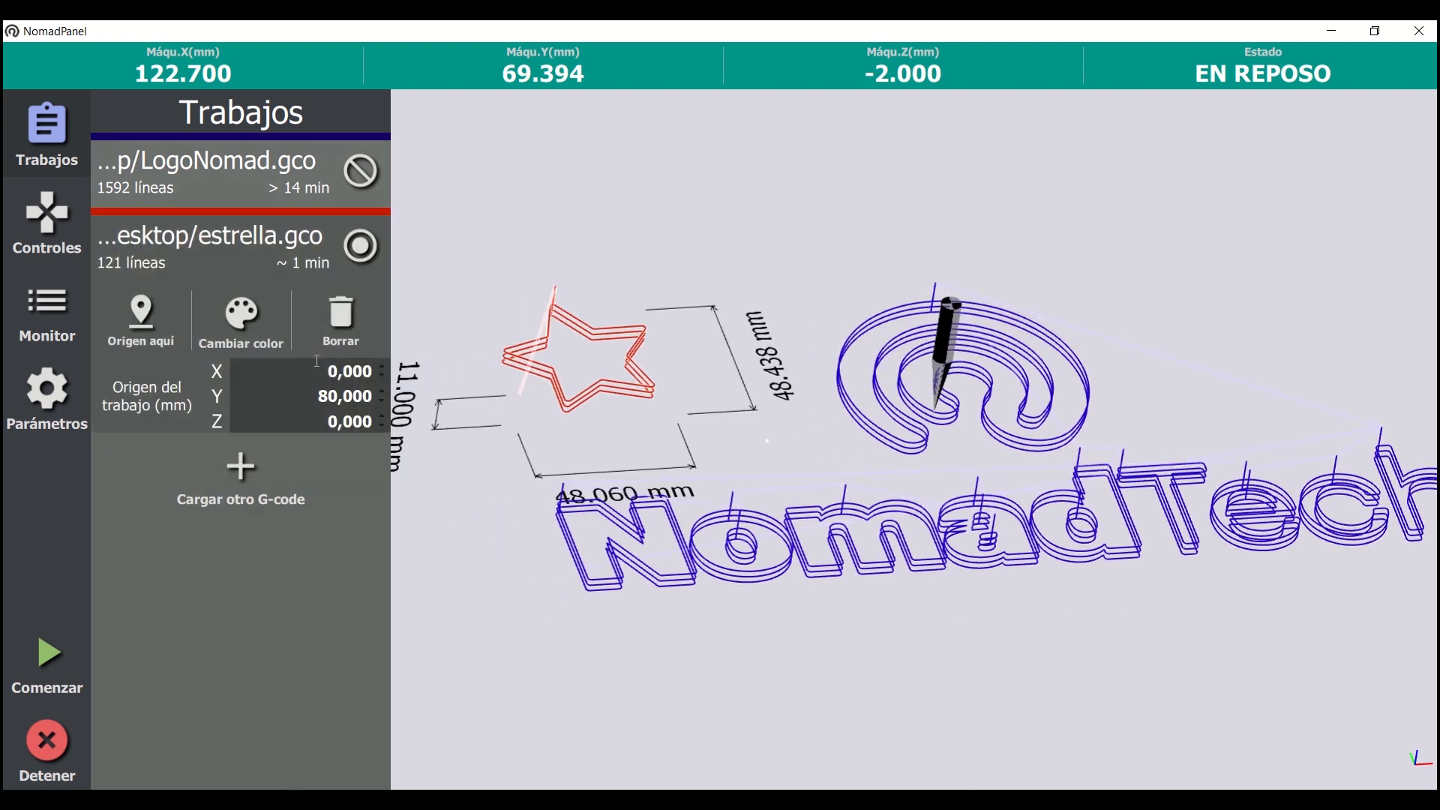
left_click(55, 645)
left_click_drag(470, 480, 517, 493)
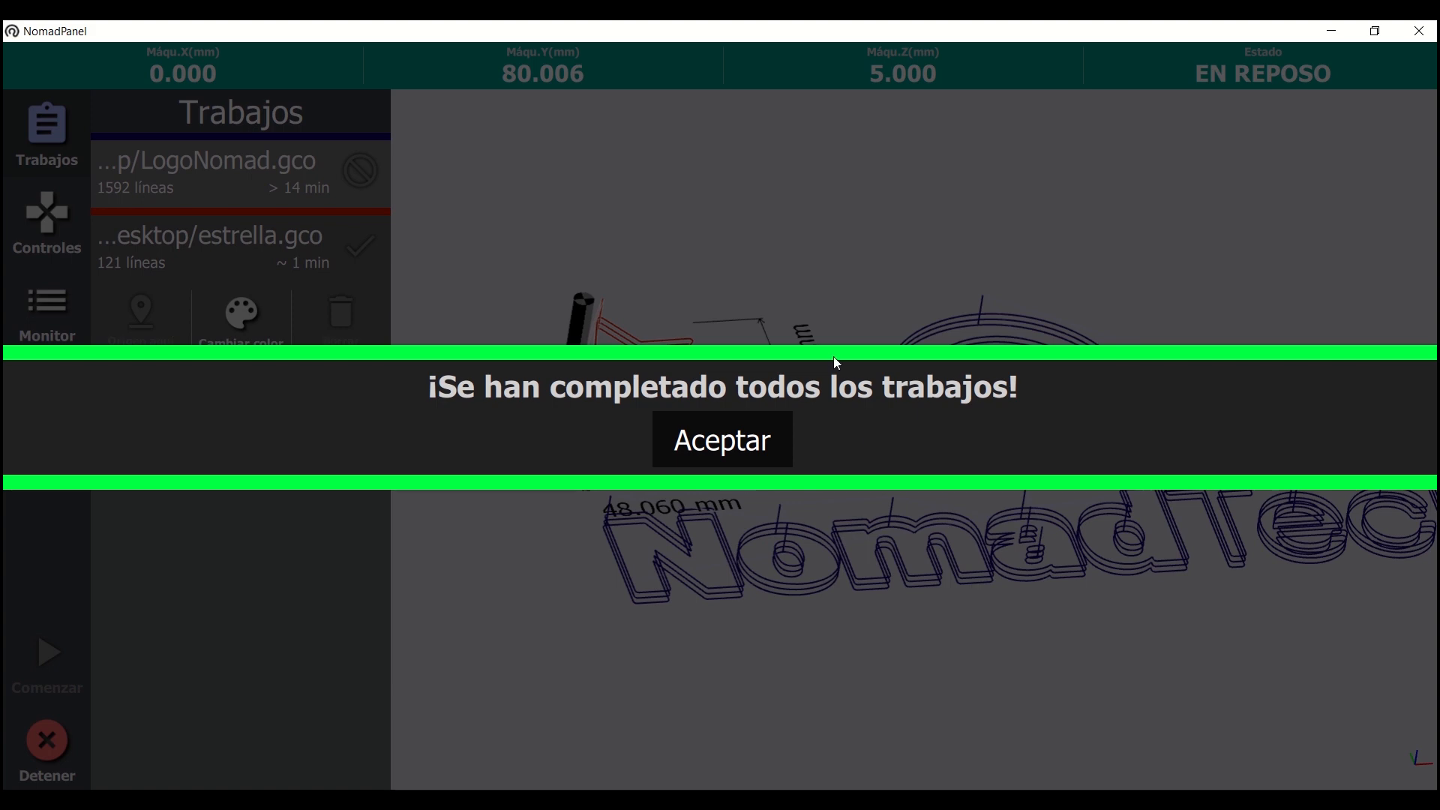
left_click(725, 450)
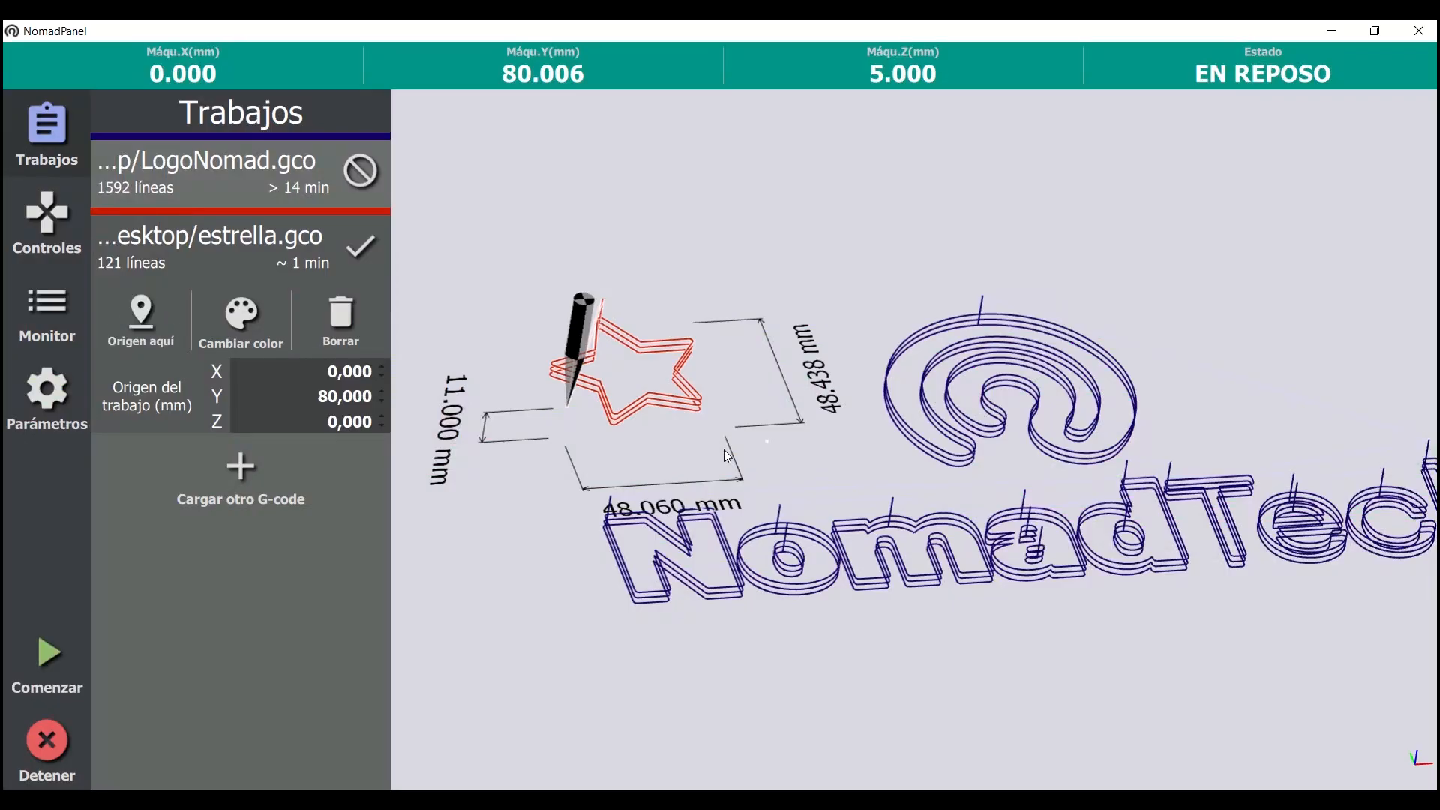